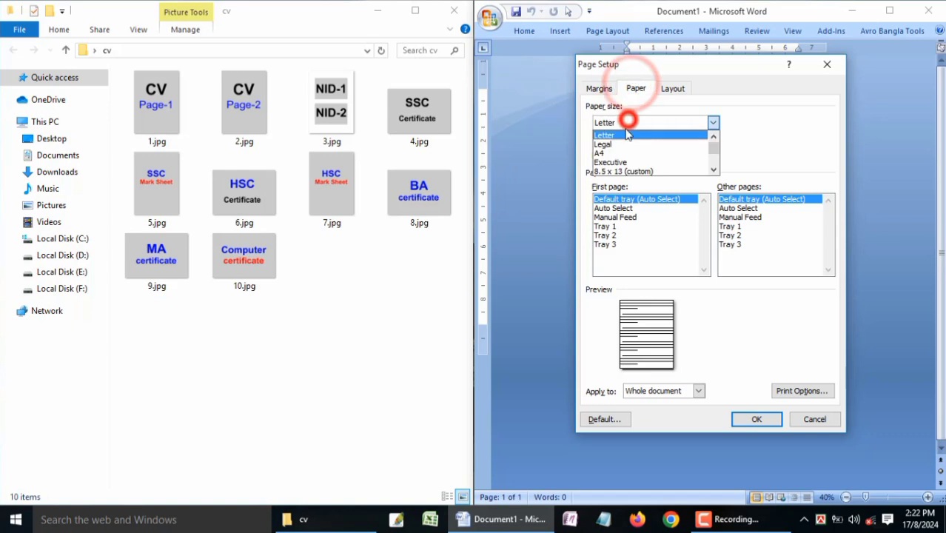
Step: Set the paper size to A4 for the whole document, keeping the existing margins
left_click(630, 149)
left_click(750, 422)
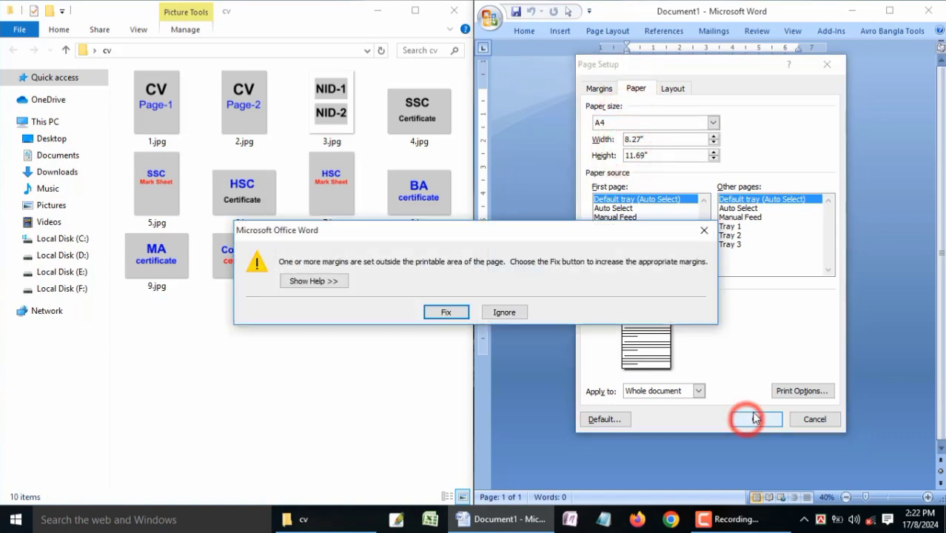
left_click(516, 311)
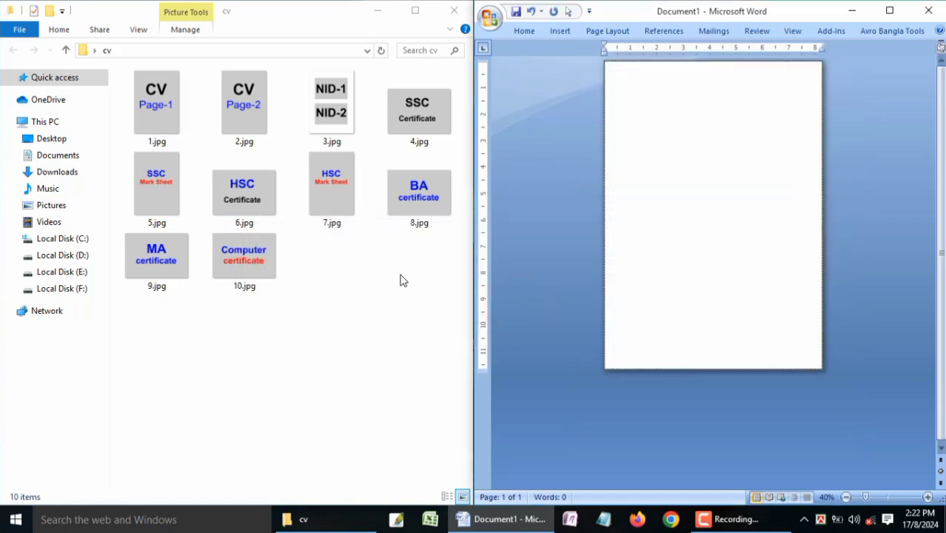
Step: Insert 1.jpg from the cv folder on the first page and add a blank second page after it
left_click_drag(158, 108, 751, 142)
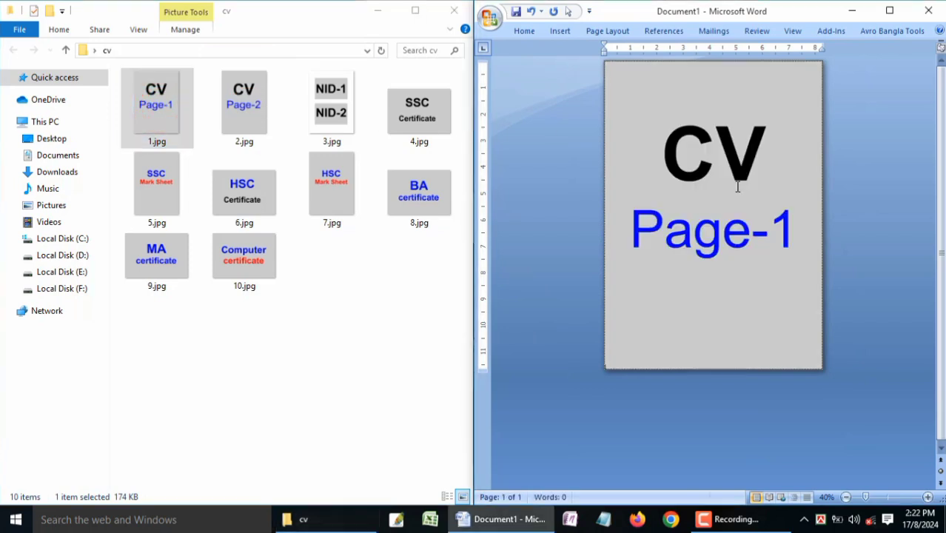
key("Return")
key("BackSpace")
key("Return")
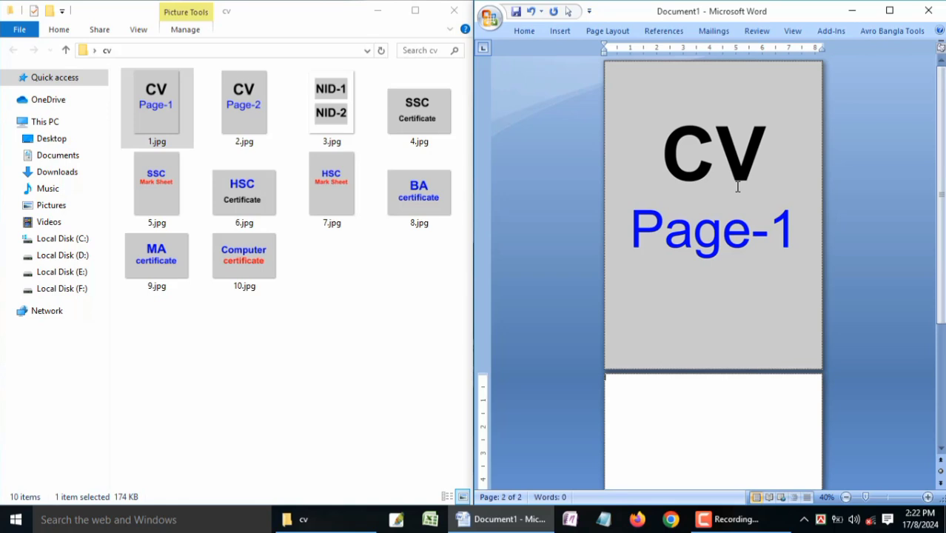
Step: Insert 2.jpg from the cv folder on the second page
left_click(246, 98)
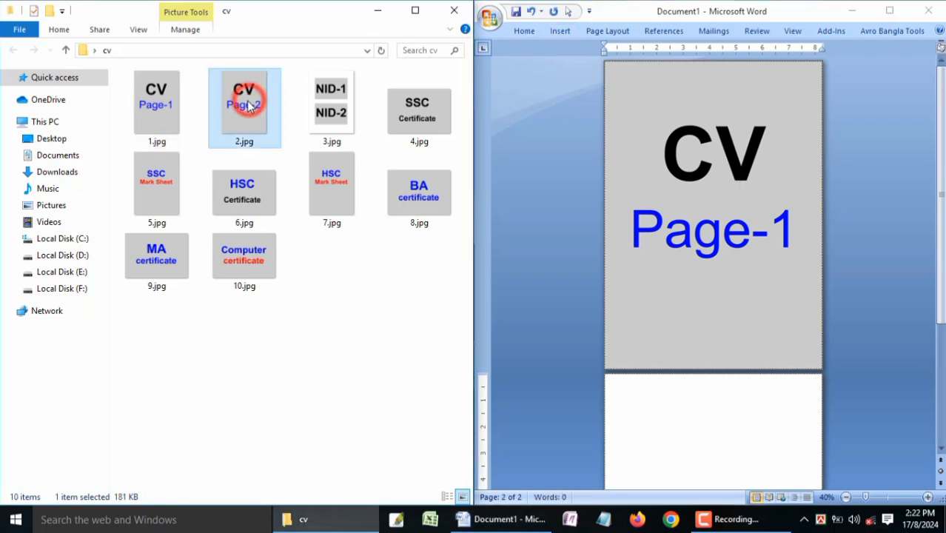
left_click_drag(337, 168, 741, 439)
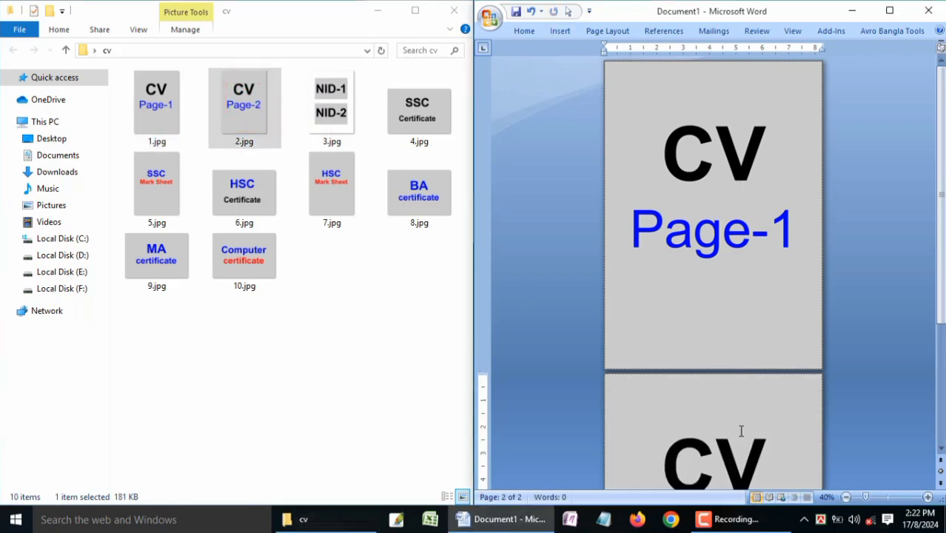
scroll(742, 431, "down", 5)
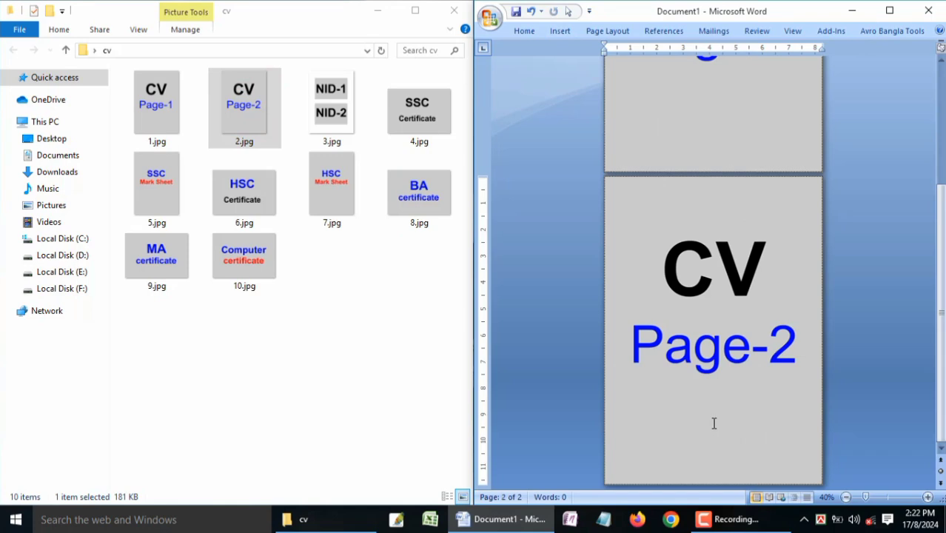
Step: Undo the last two edits and insert 3.jpg on a third page after the CV pages
key("ctrl+z")
key("ctrl+z")
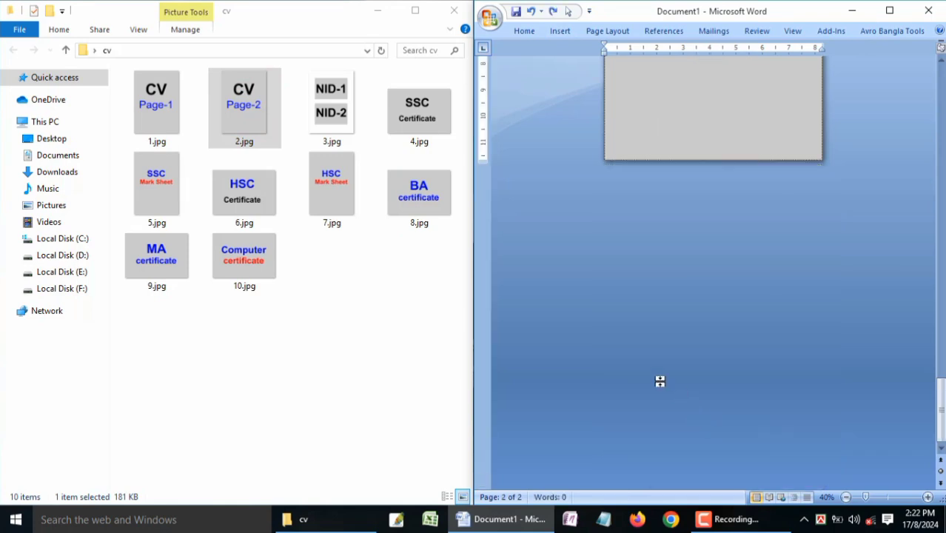
left_click_drag(333, 111, 870, 209)
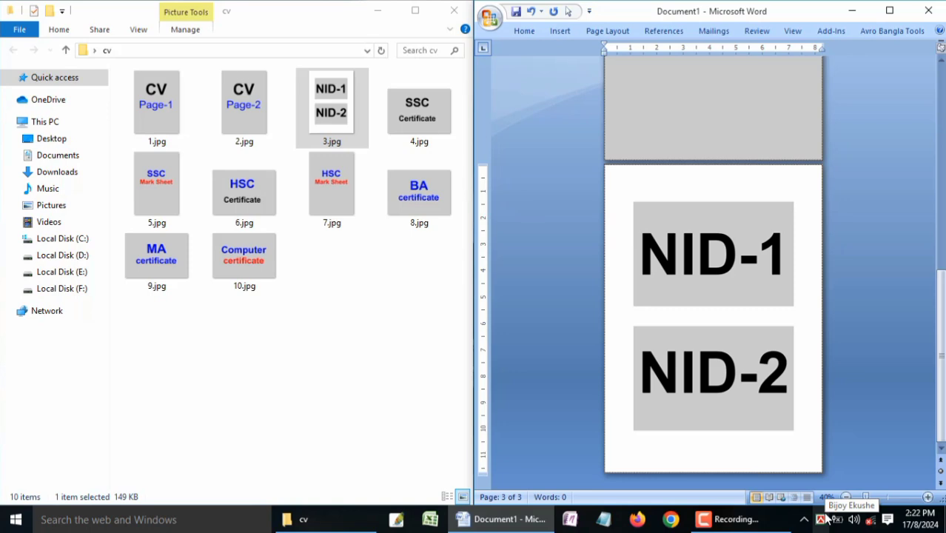
Step: Insert a section break after the NID image to start a fourth page
key("alt+i")
key("b")
key("Return")
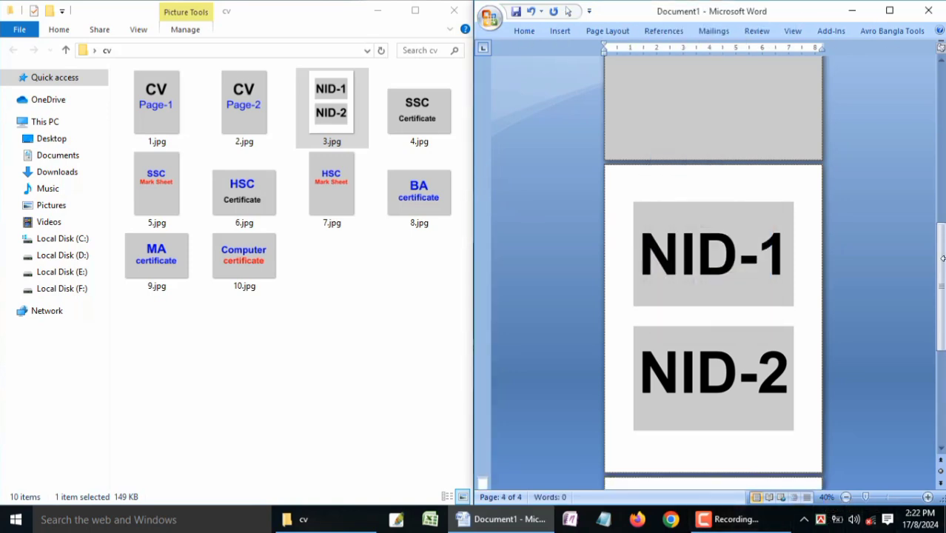
Step: Set the fourth page's section to landscape, keeping its zero margins, and insert 4.jpg on it
left_click_drag(942, 250, 941, 319)
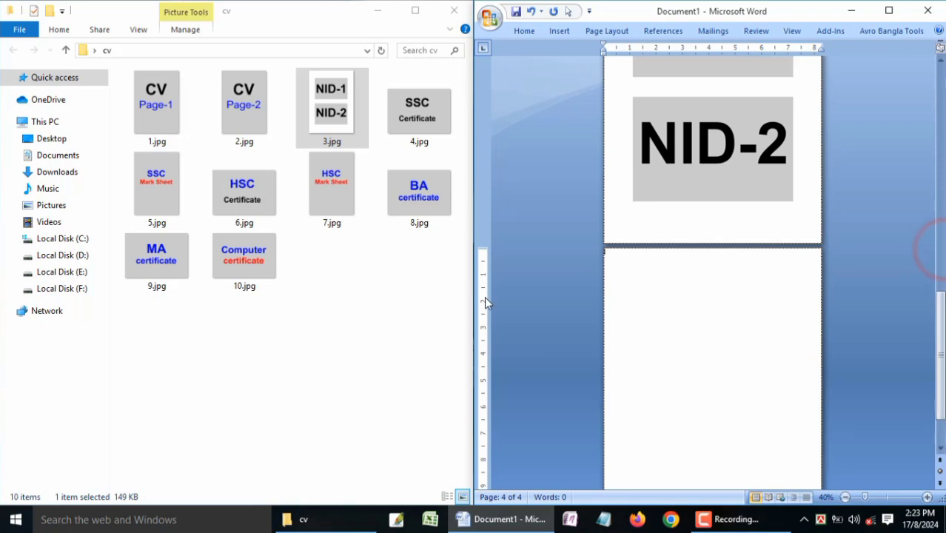
double_click(487, 287)
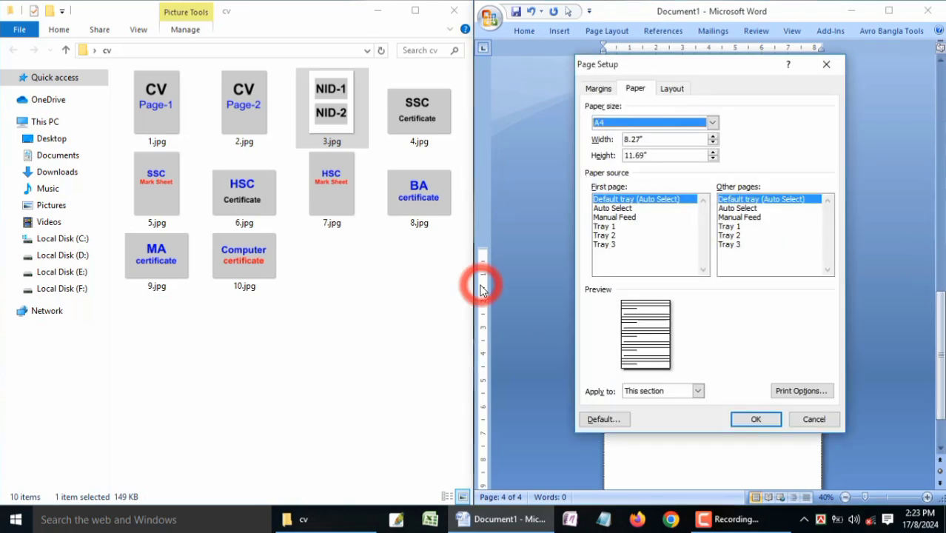
left_click(600, 89)
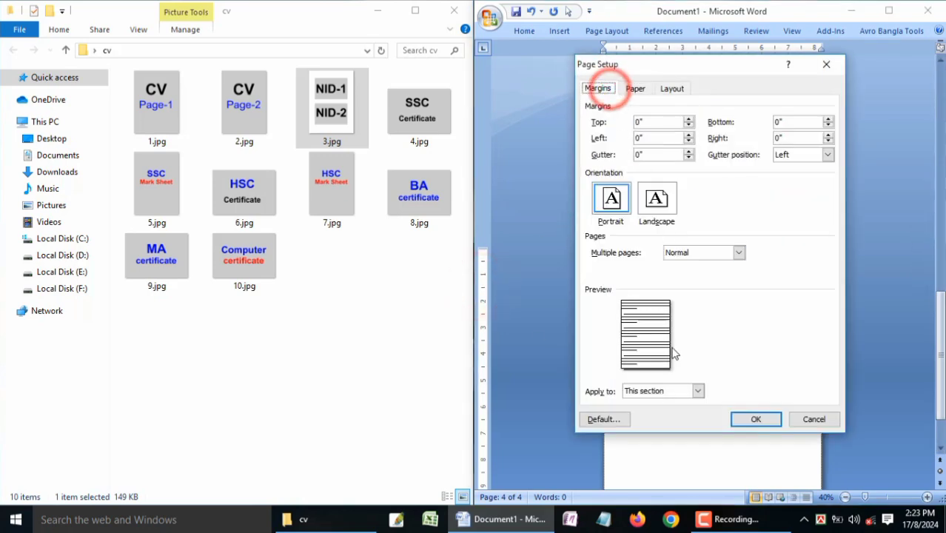
left_click(658, 204)
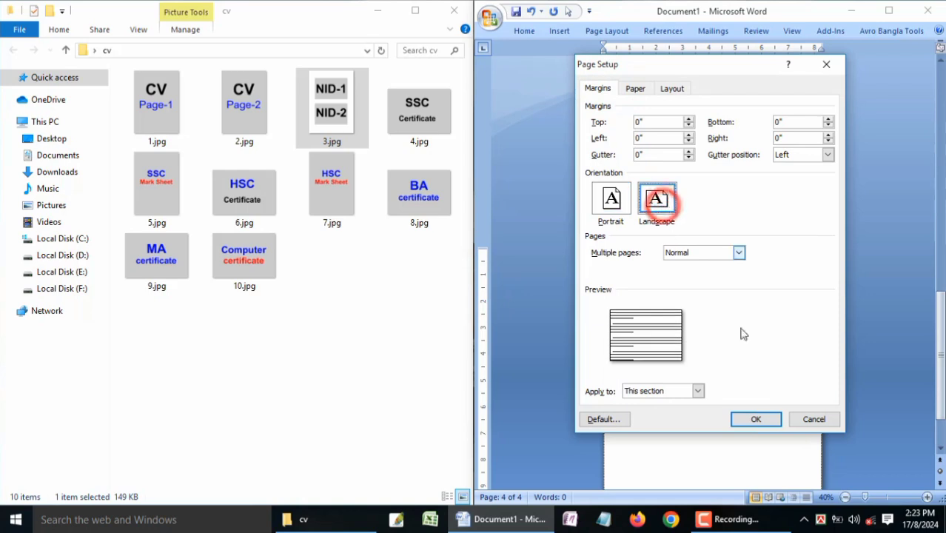
left_click(768, 420)
left_click(520, 312)
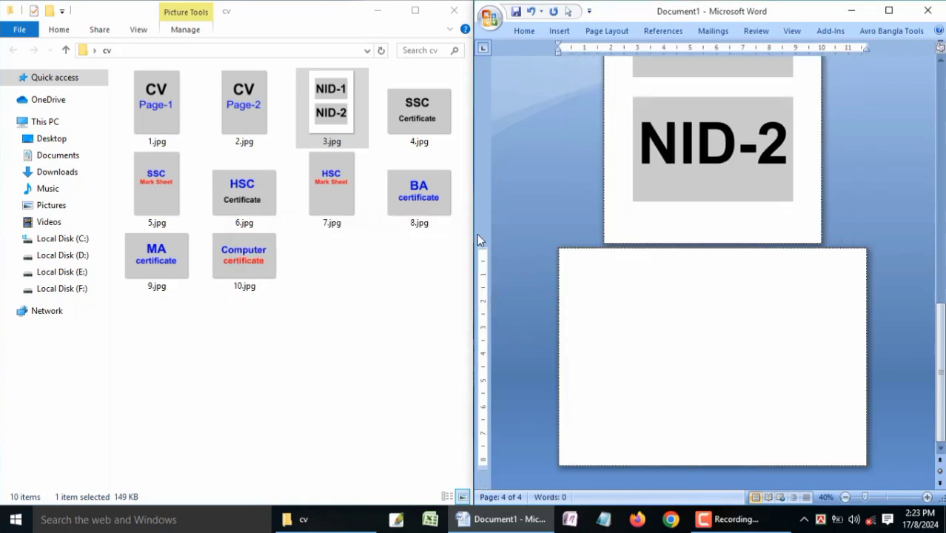
left_click_drag(422, 116, 705, 317)
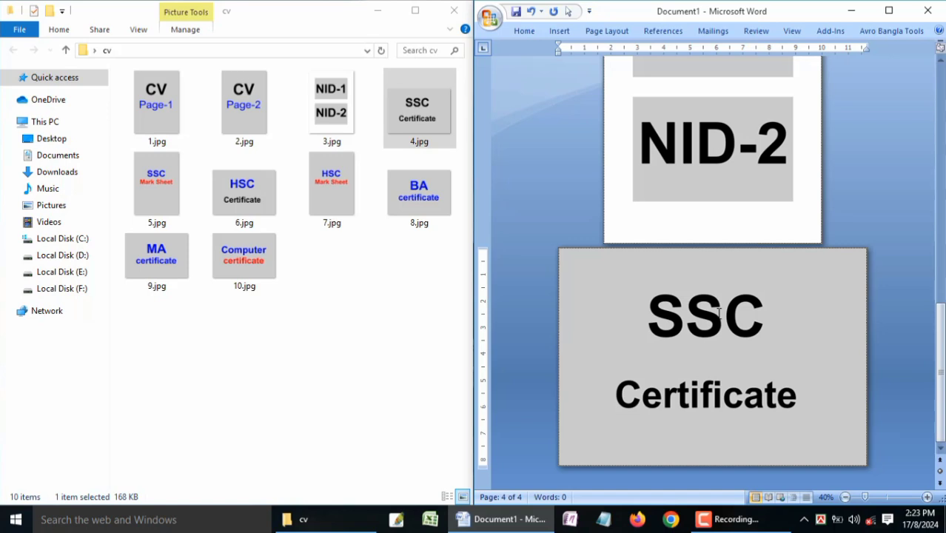
Step: Insert a continuous section break after the SSC Certificate image to start a fifth page
key("alt+i")
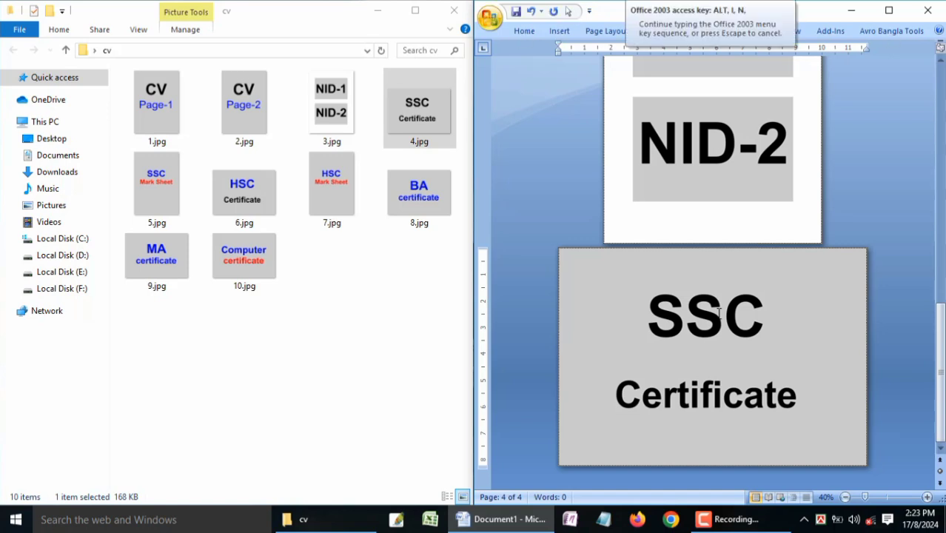
key("Escape")
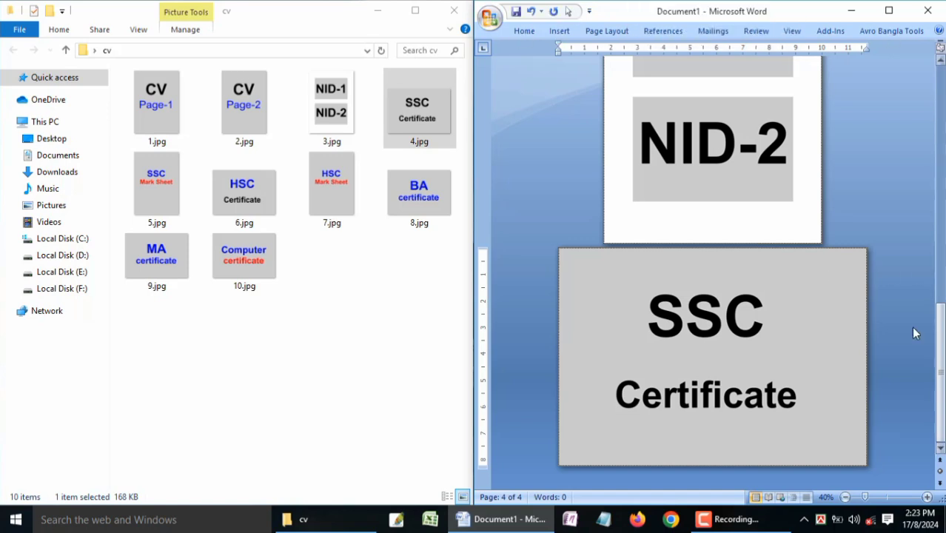
left_click(835, 370)
key("Right")
key("alt+i")
key("b")
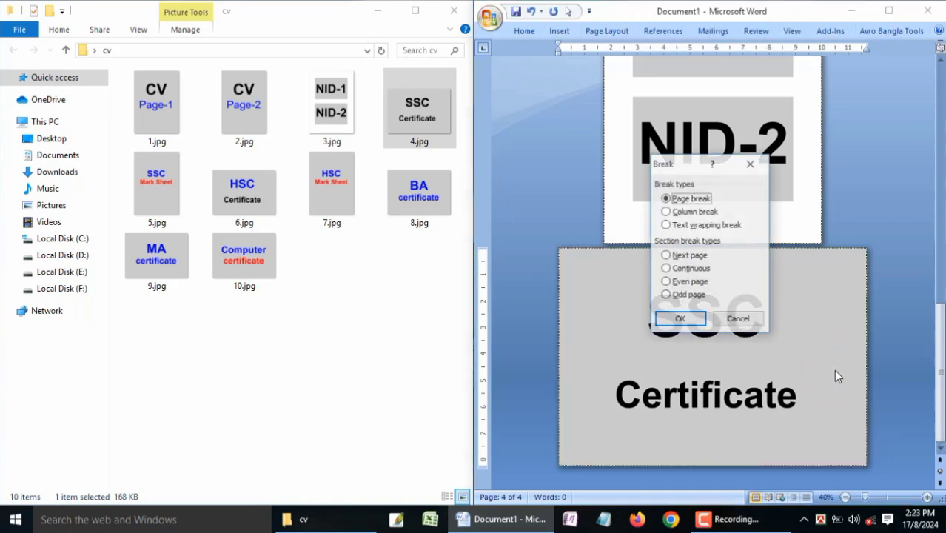
key("alt+t")
key("Return")
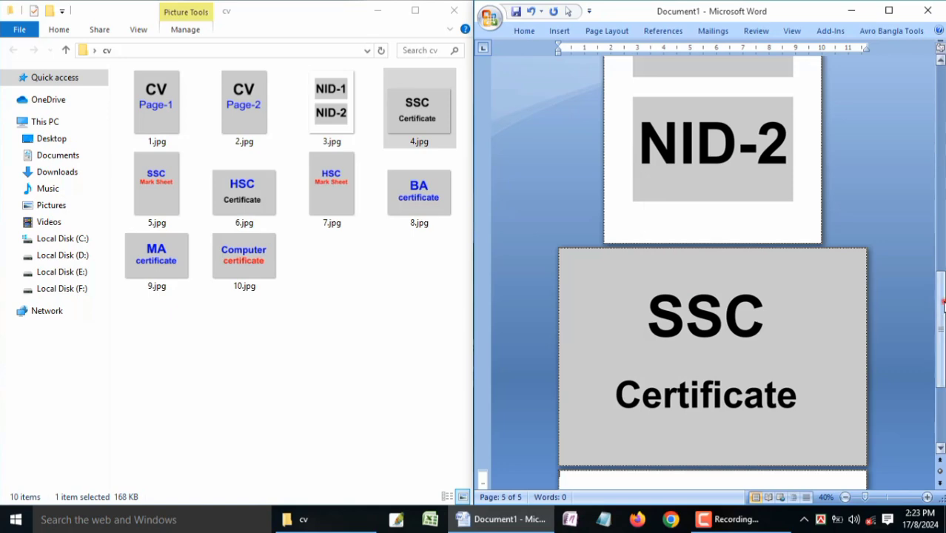
Step: Set the fifth page's section to portrait, keeping its zero margins, and insert 5.jpg on it
left_click_drag(940, 302, 941, 358)
double_click(482, 303)
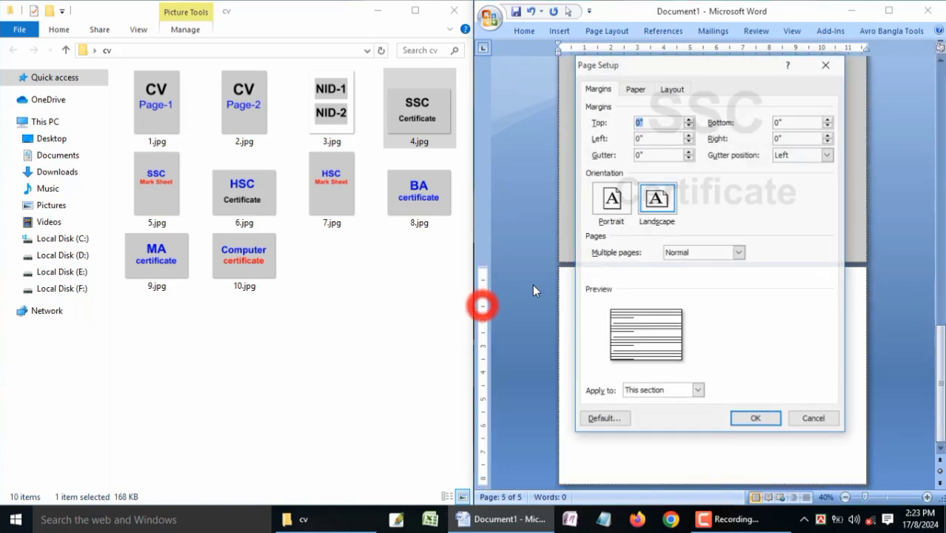
left_click(611, 200)
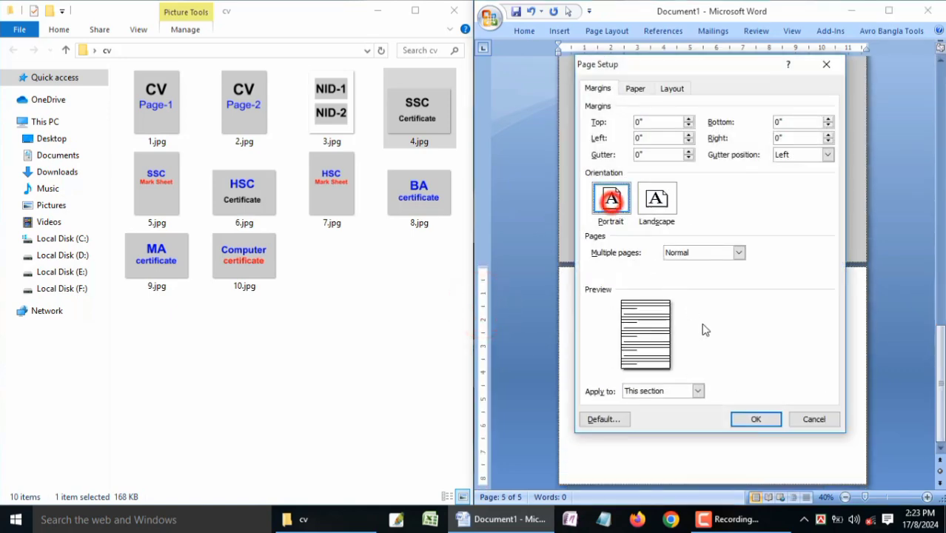
left_click(756, 419)
left_click(505, 313)
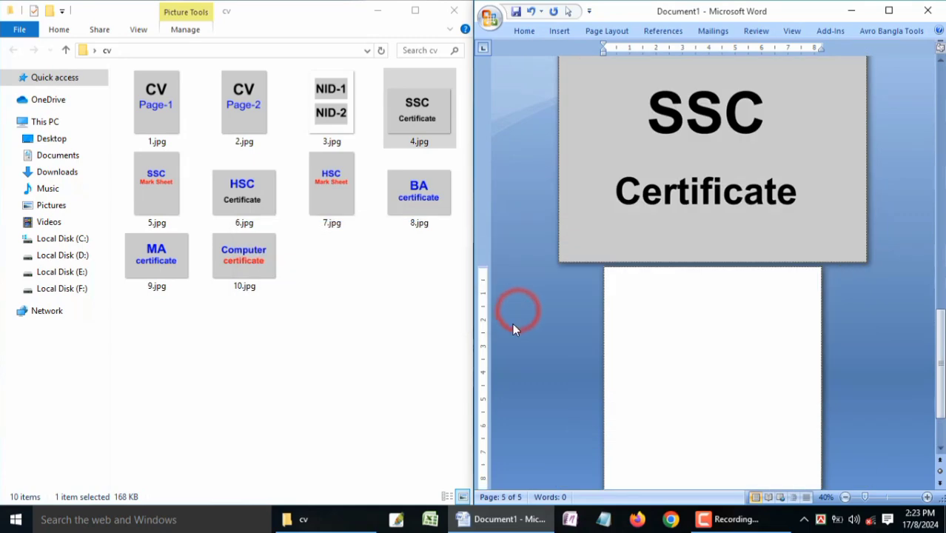
left_click_drag(152, 183, 725, 334)
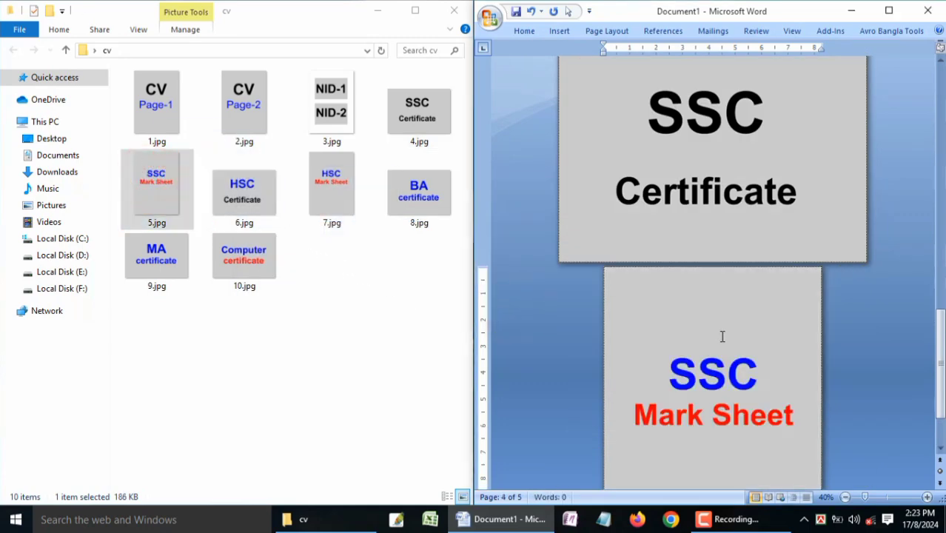
scroll(723, 337, "down", 3)
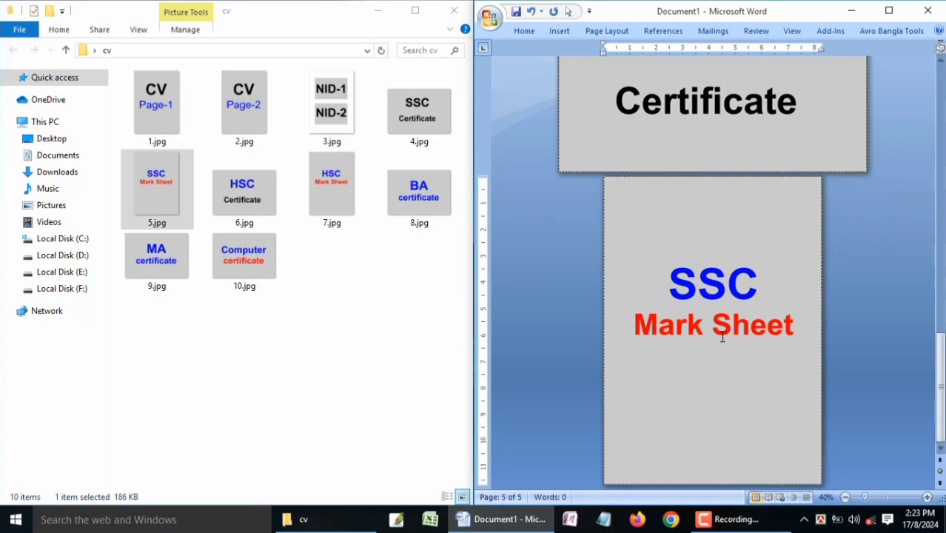
Step: Insert a continuous section break after the SSC Mark Sheet image to start a sixth page
key("alt")
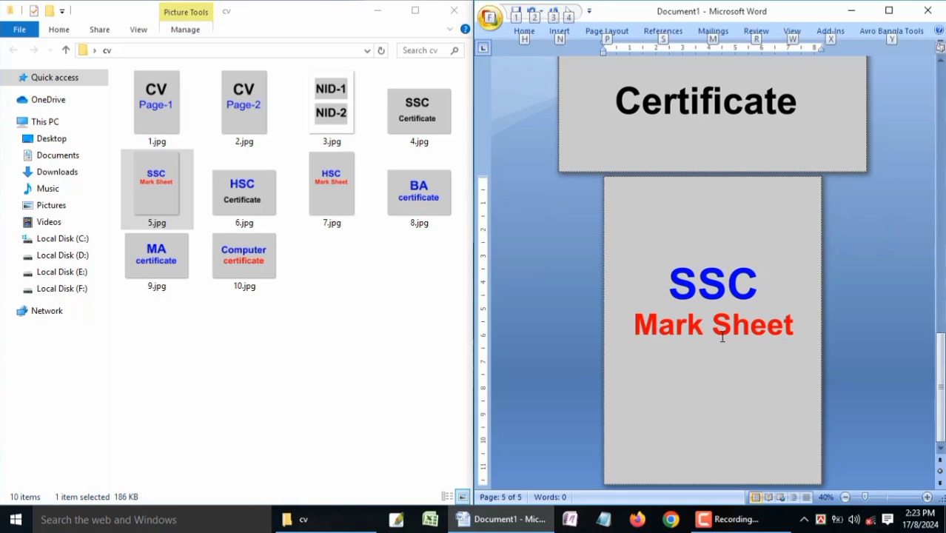
key("i")
key("b")
key("t")
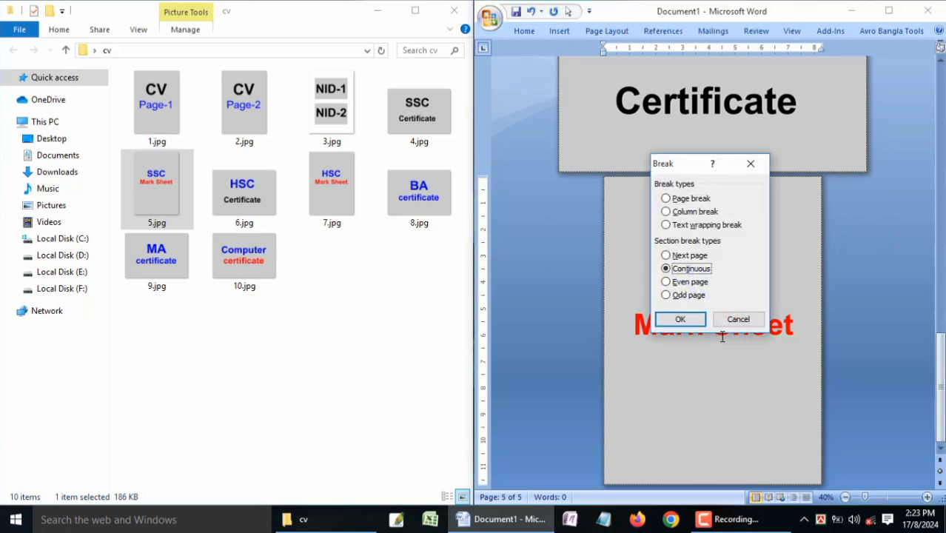
key("Return")
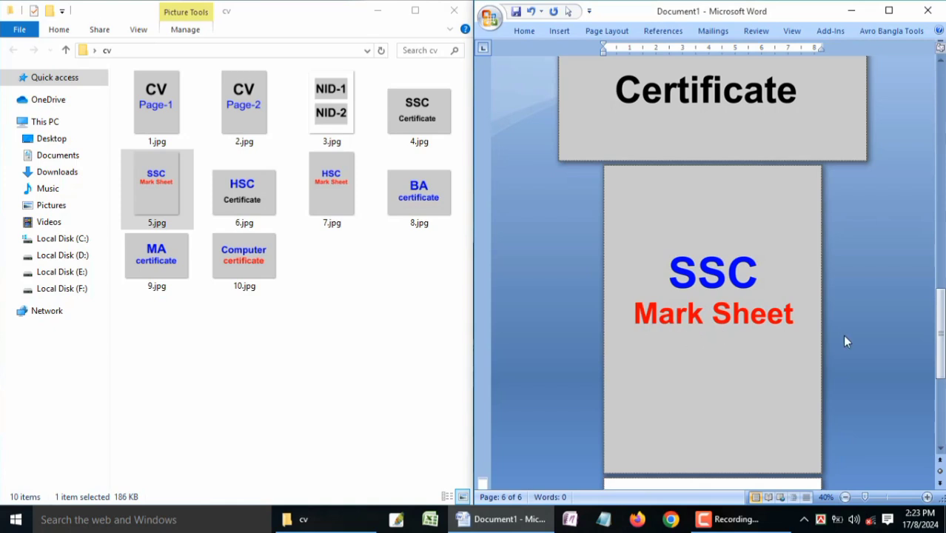
Step: Set the sixth page's section to landscape, keeping its zero margins, and insert 6.jpg on it
left_click(937, 332)
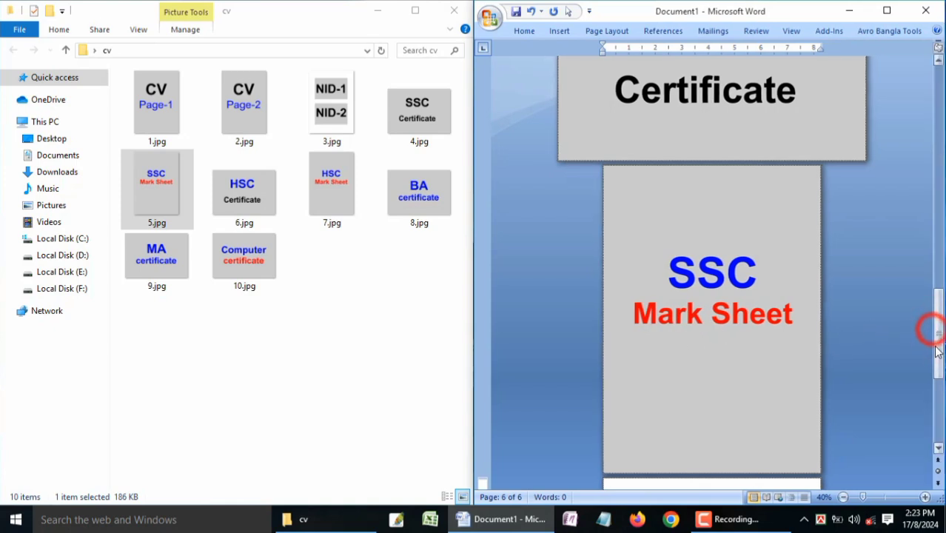
left_click_drag(938, 331, 937, 348)
left_click(649, 357)
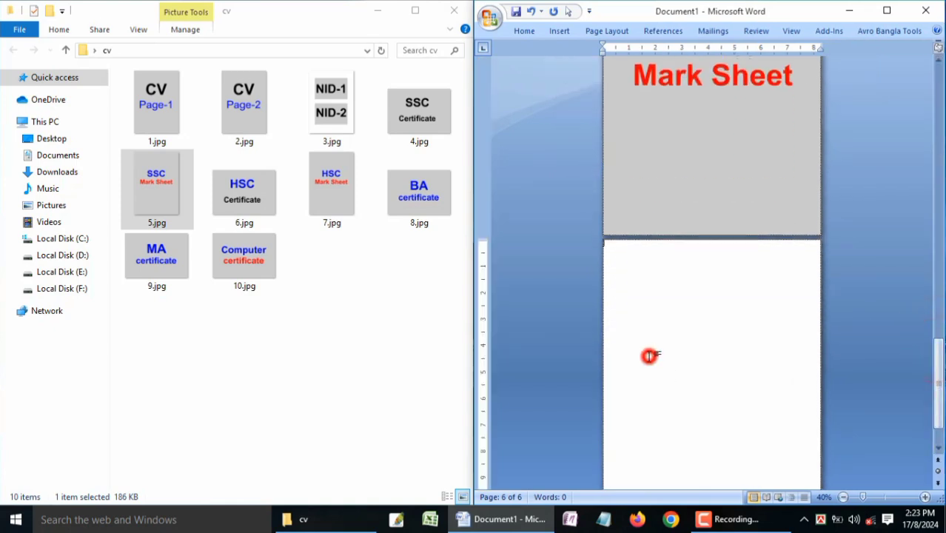
double_click(484, 271)
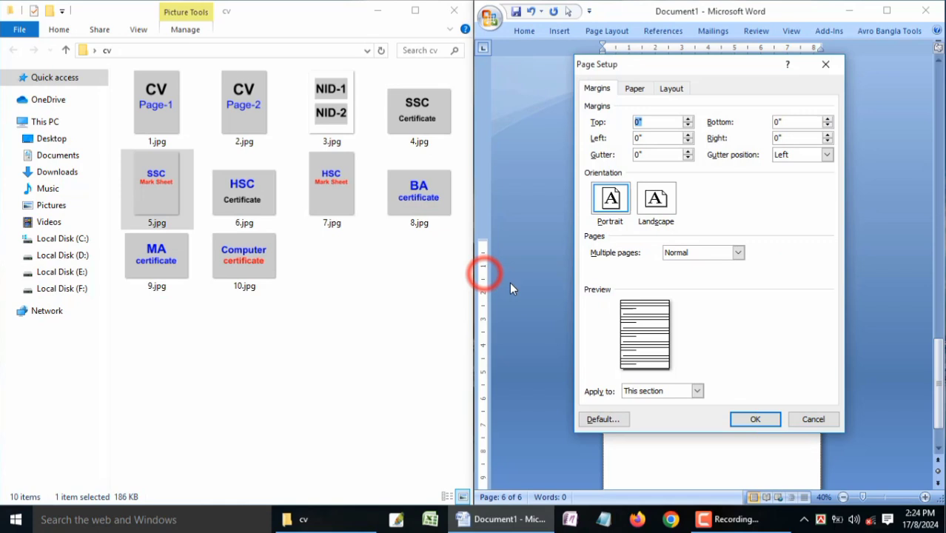
left_click(659, 210)
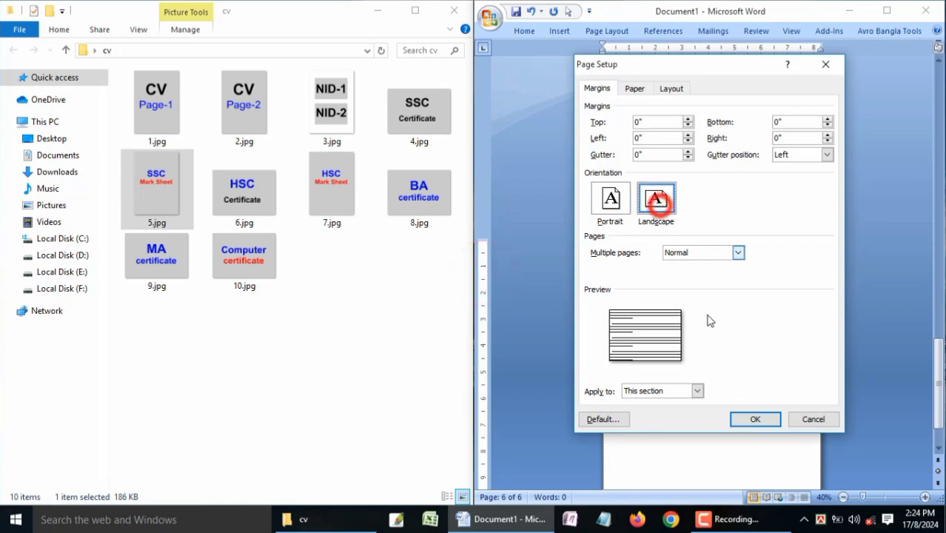
left_click(757, 420)
left_click(522, 314)
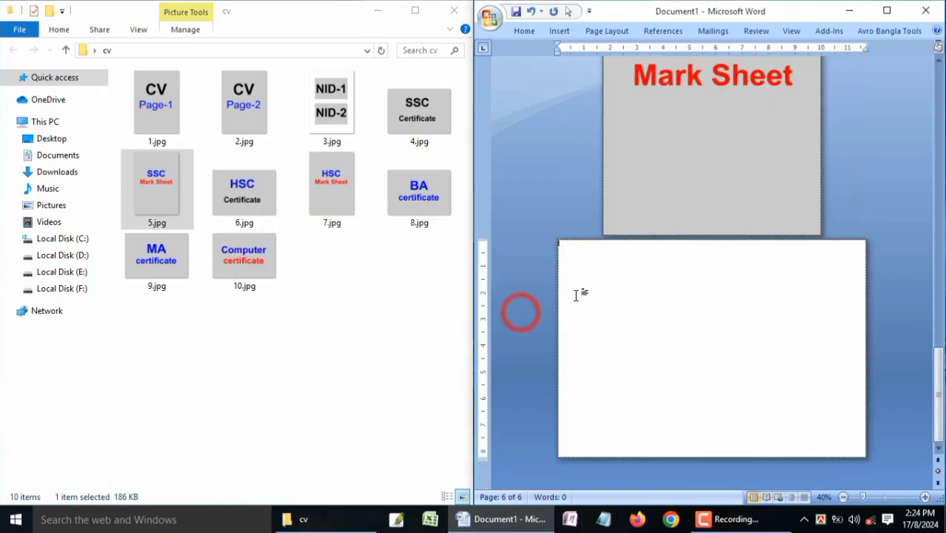
left_click(241, 194)
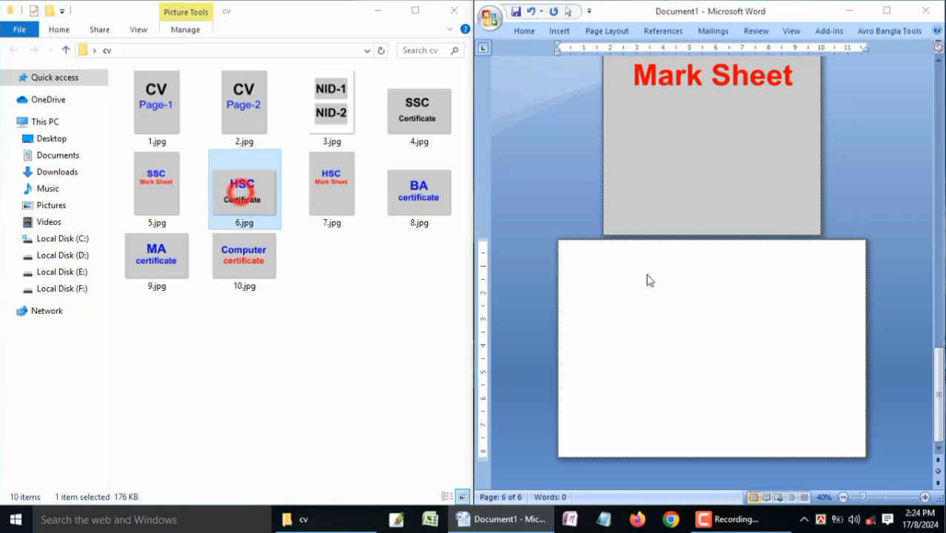
left_click_drag(649, 280, 699, 286)
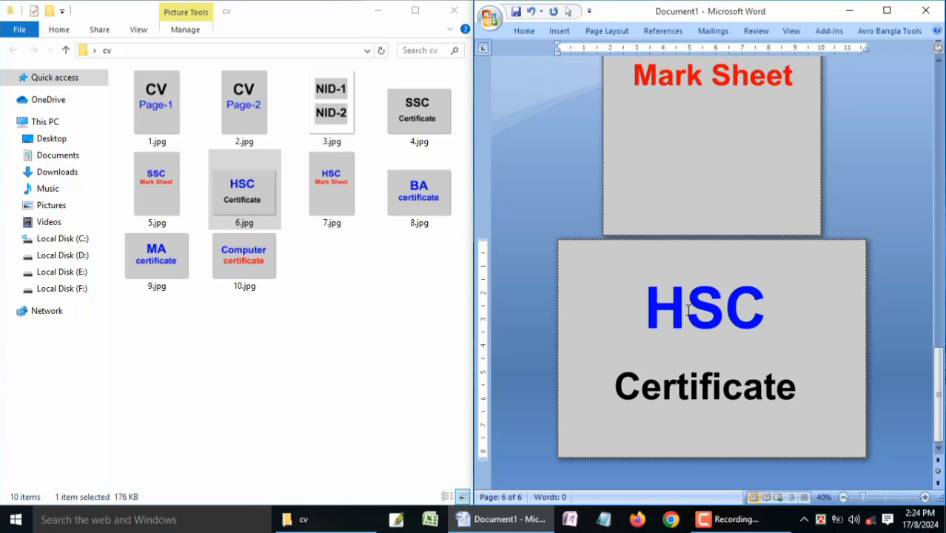
Step: Insert a continuous section break after the HSC Certificate image to start a seventh page
key("alt+i")
key("b")
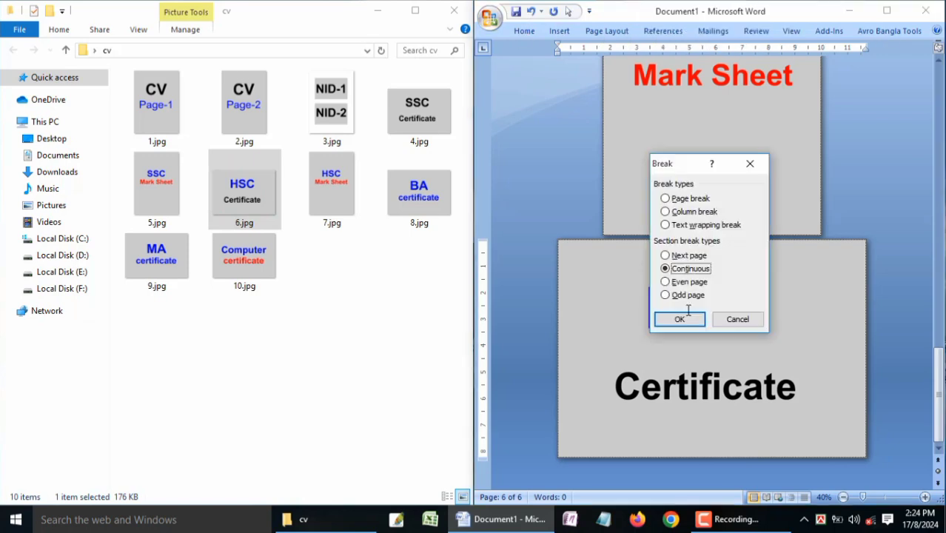
key("Return")
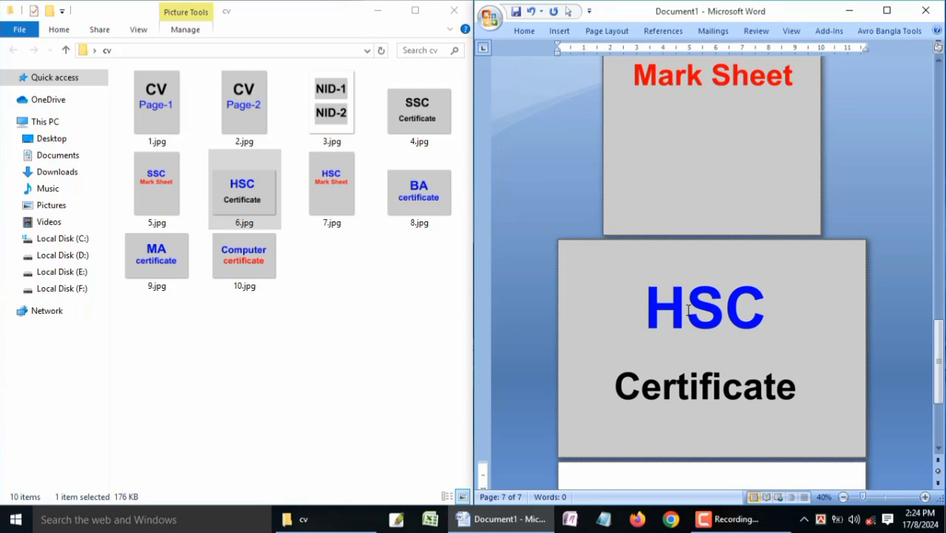
Step: Set the seventh page's section to portrait, keeping its zero margins, and insert 7.jpg on it
double_click(483, 475)
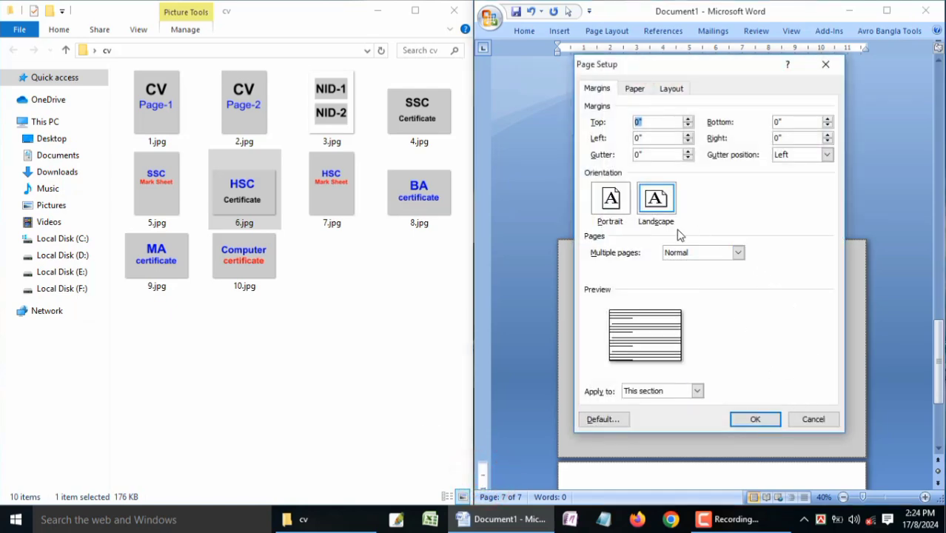
left_click(613, 194)
left_click(755, 419)
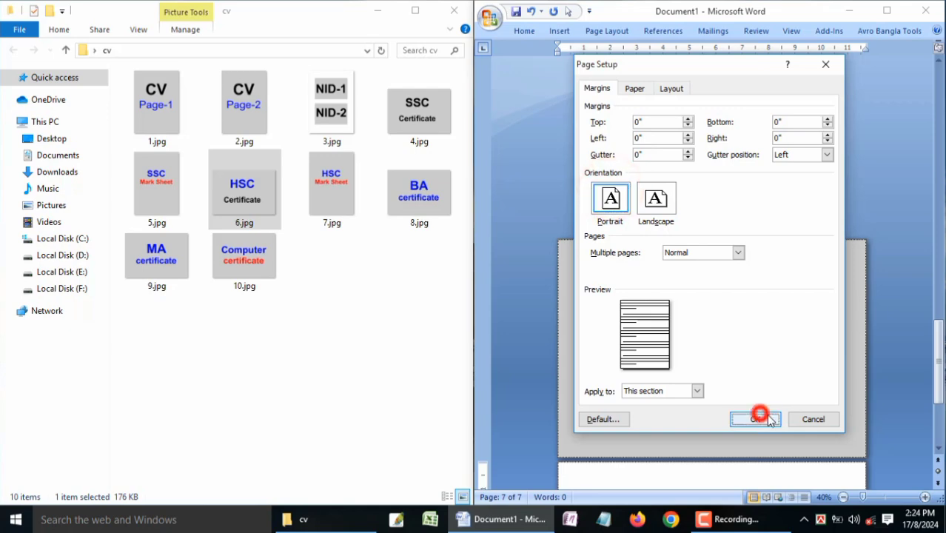
left_click(515, 311)
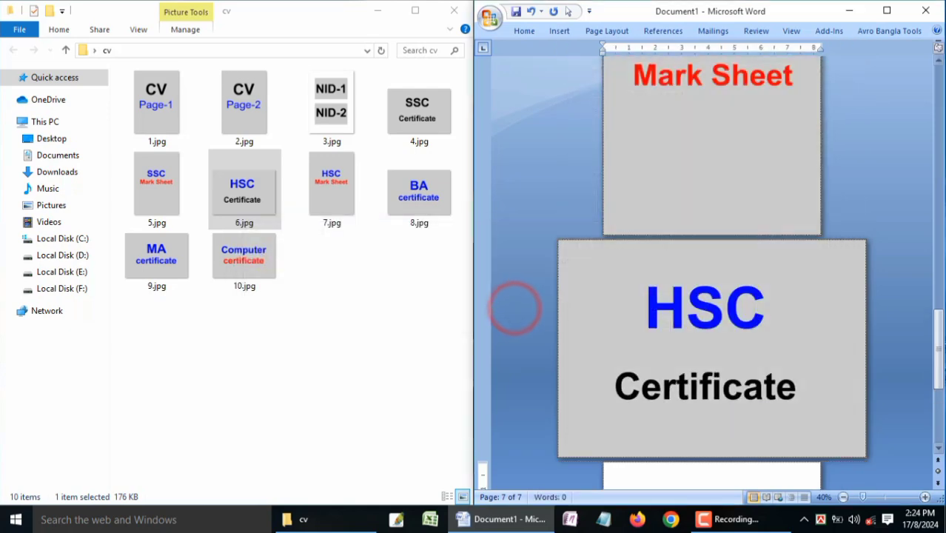
left_click_drag(937, 329, 874, 368)
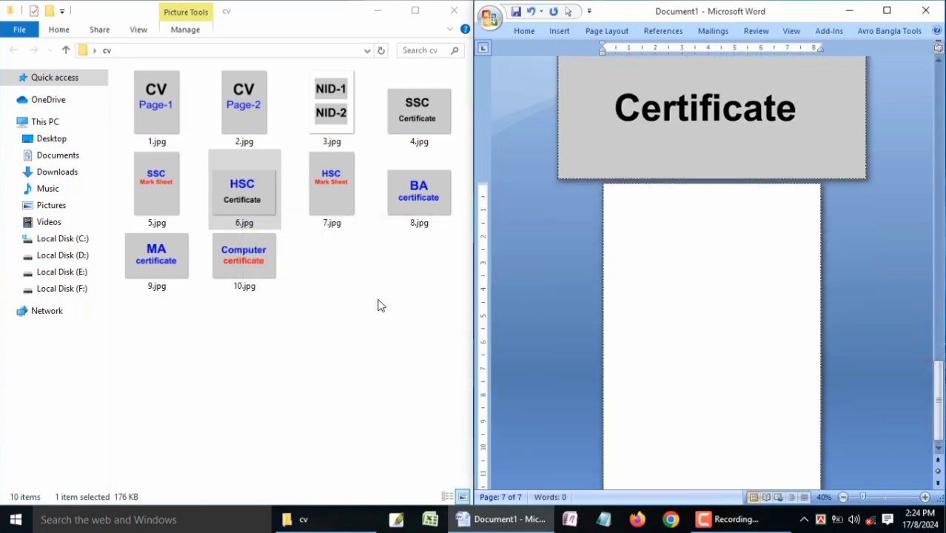
left_click(338, 194)
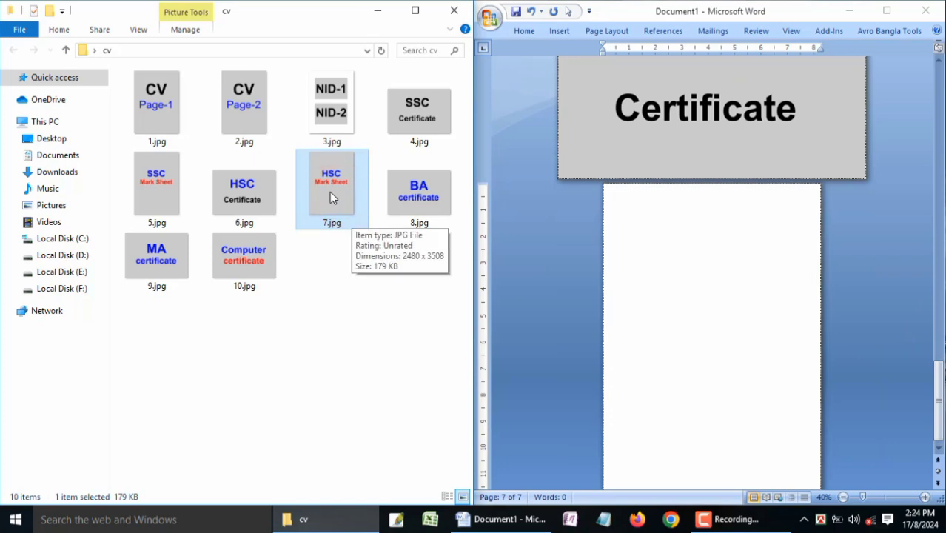
left_click_drag(330, 190, 697, 287)
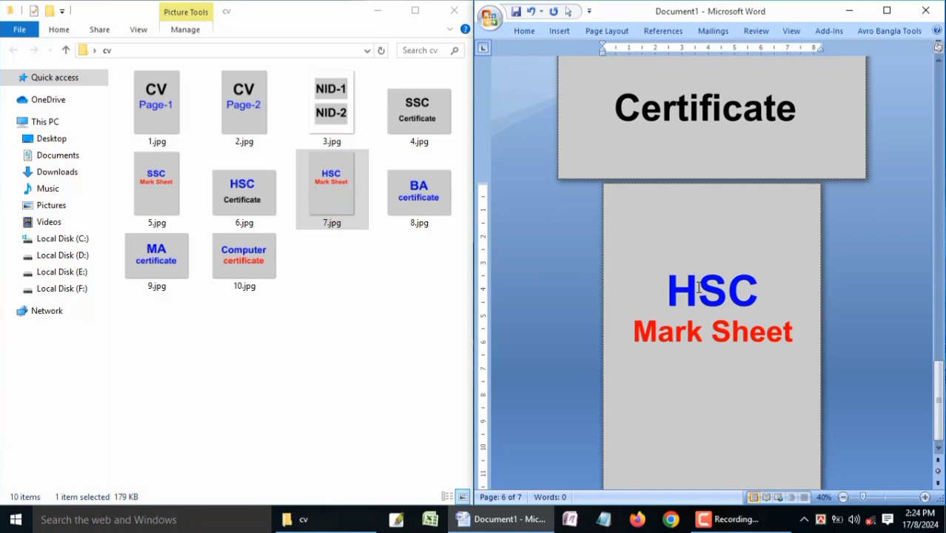
Step: Insert a continuous section break after the HSC Mark Sheet image to start an eighth page
key("alt")
key("i")
key("b")
key("alt+t")
key("Return")
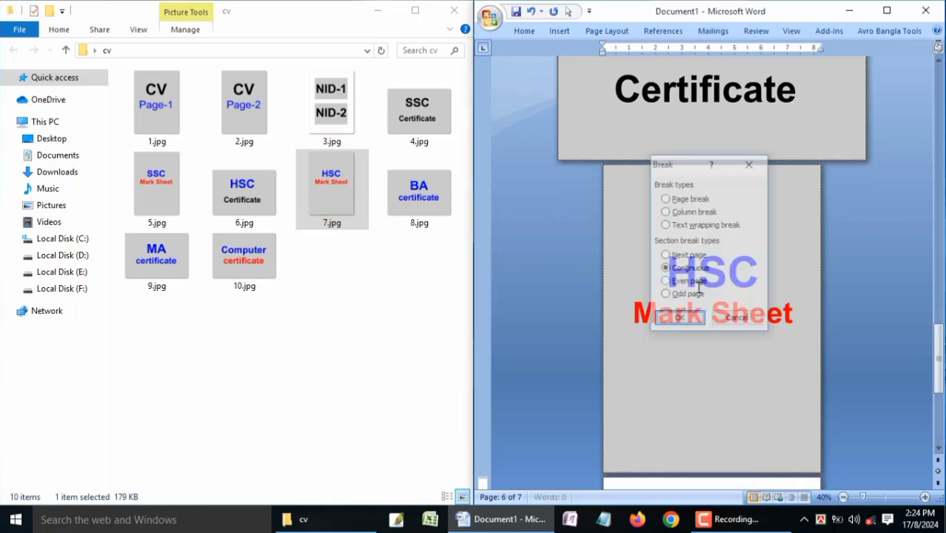
Step: Set the eighth page's section to landscape, keeping its zero margins, and insert 8.jpg on it
left_click_drag(935, 347, 935, 366)
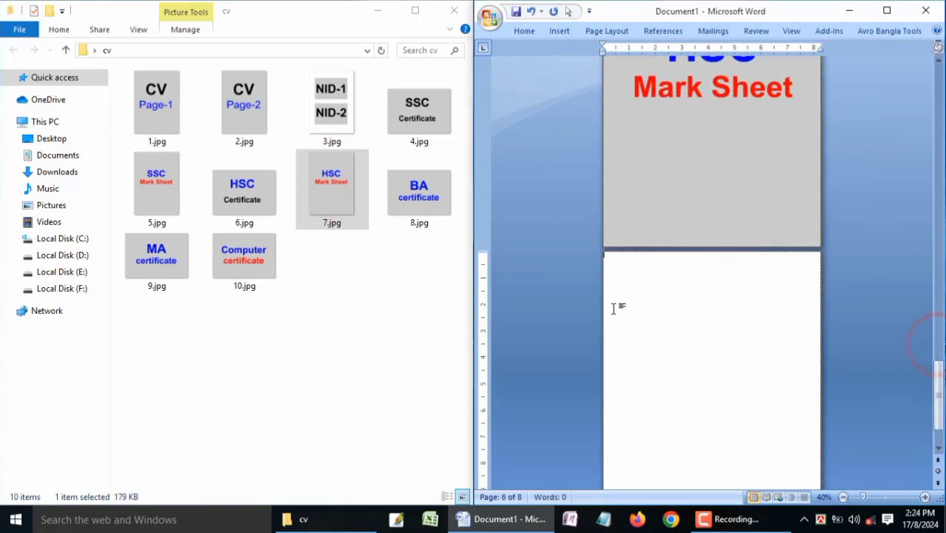
double_click(485, 283)
left_click(656, 198)
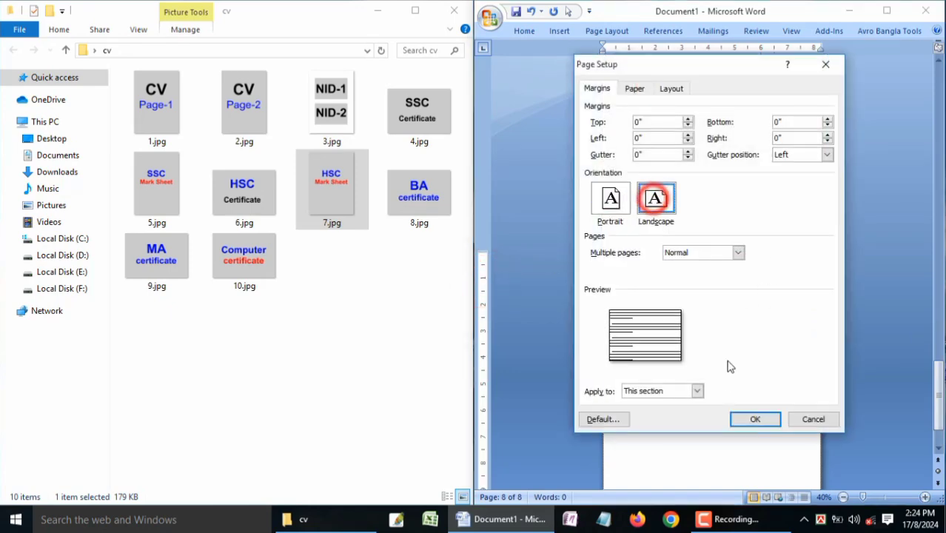
left_click(755, 420)
left_click(504, 314)
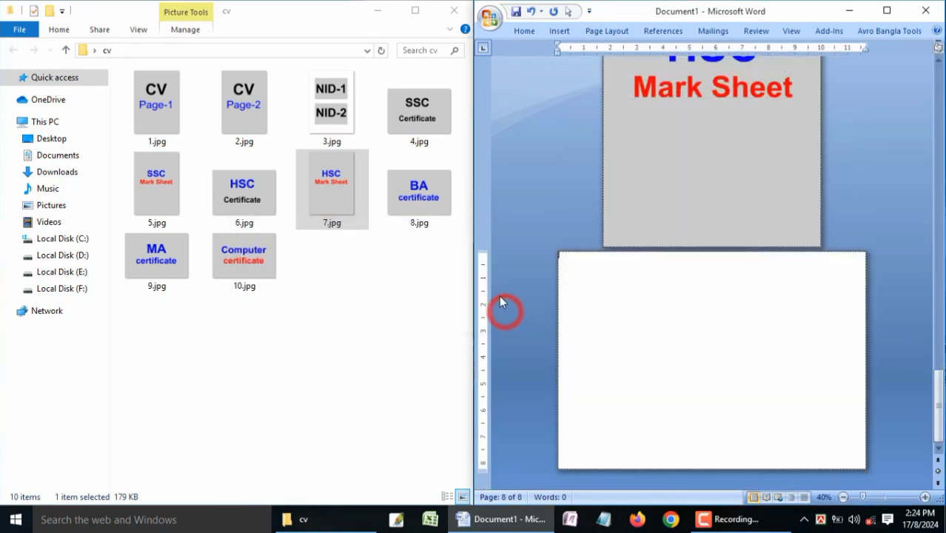
left_click_drag(421, 191, 658, 313)
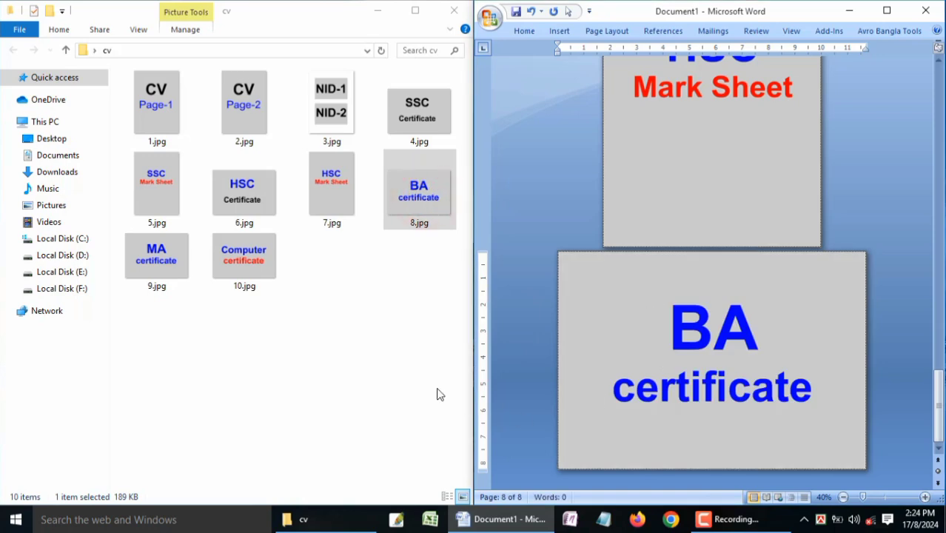
Step: Insert 9.jpg and 10.jpg after the BA certificate, each on its own landscape page
left_click_drag(169, 263, 889, 466)
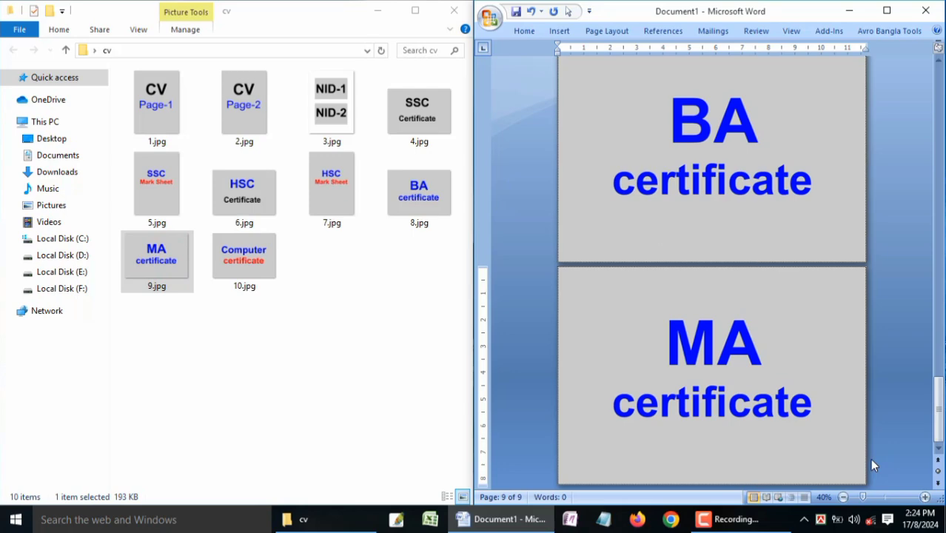
left_click_drag(255, 259, 901, 469)
left_click_drag(940, 406, 938, 191)
left_click_drag(937, 248, 938, 414)
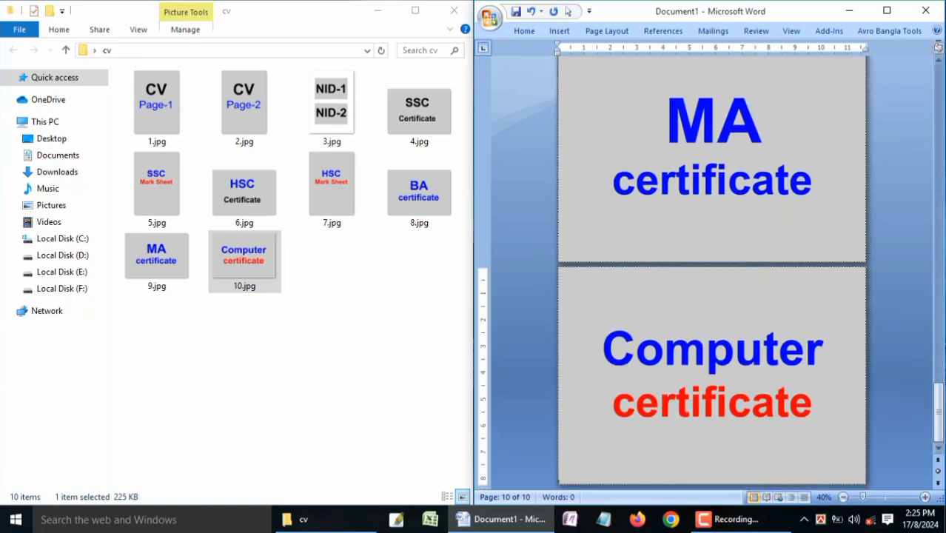
Step: Publish the document to the Desktop as a PDF named Doc1.pdf
left_click(492, 18)
mouse_move(526, 141)
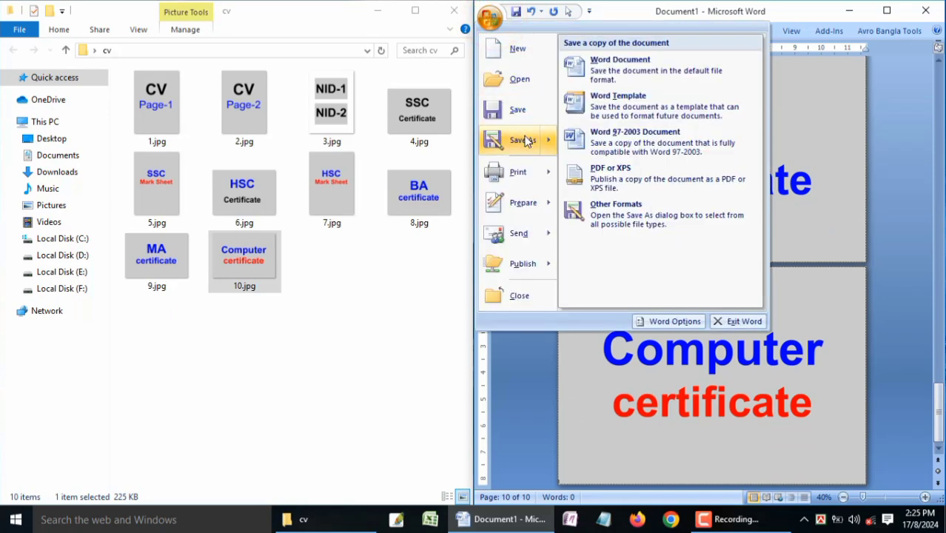
left_click(614, 175)
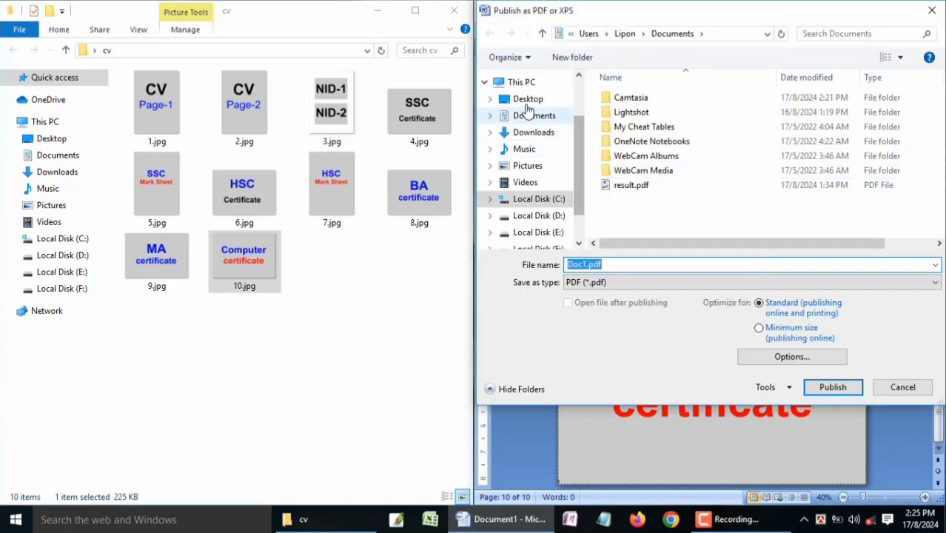
left_click(523, 96)
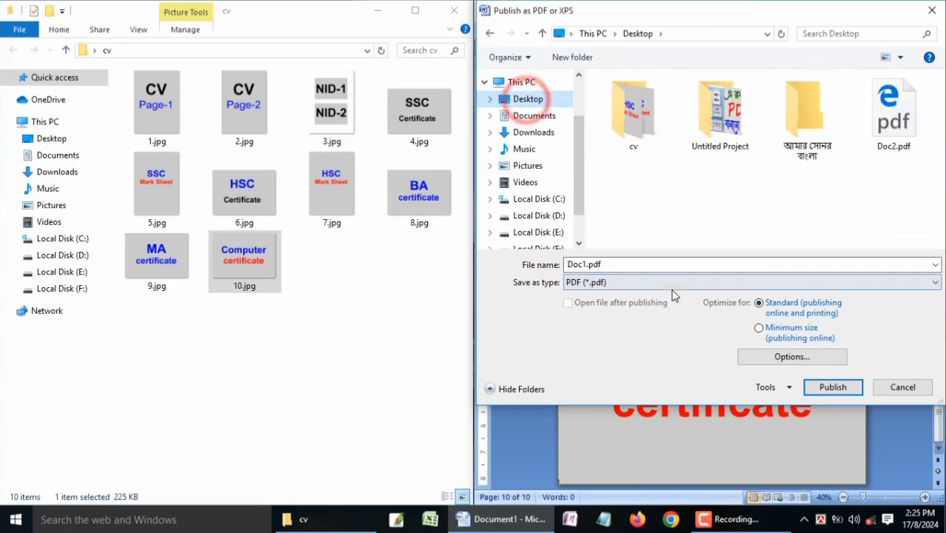
left_click(827, 391)
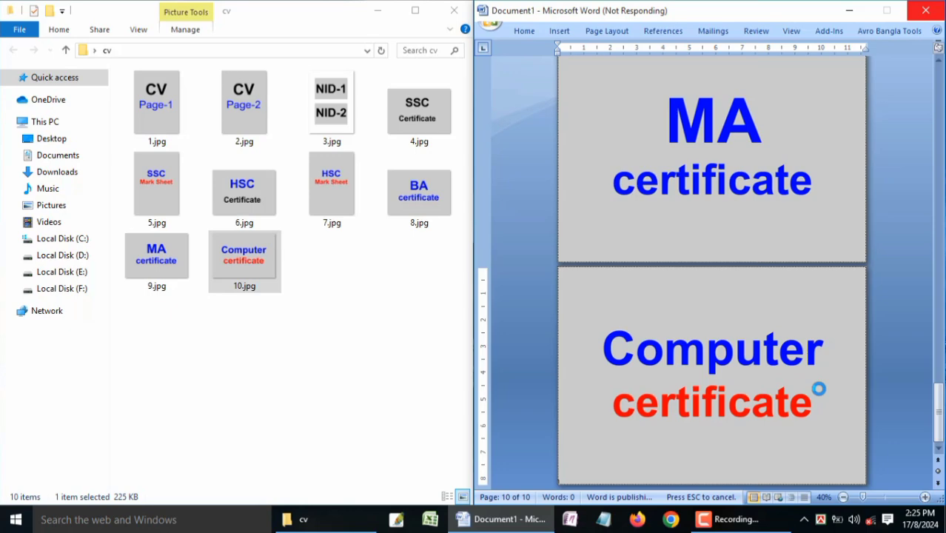
Step: Open Doc1.pdf from the desktop, look through its pages, and close it
key("super+d")
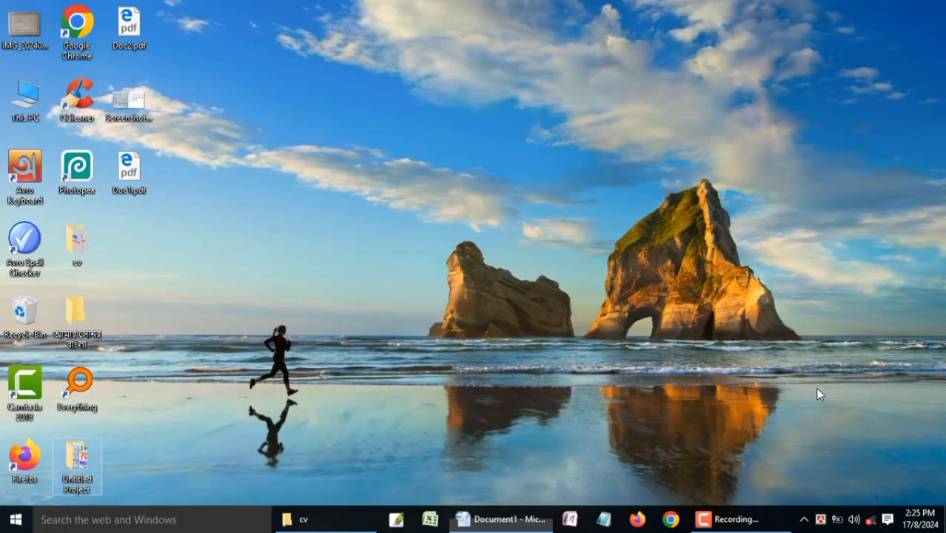
double_click(129, 167)
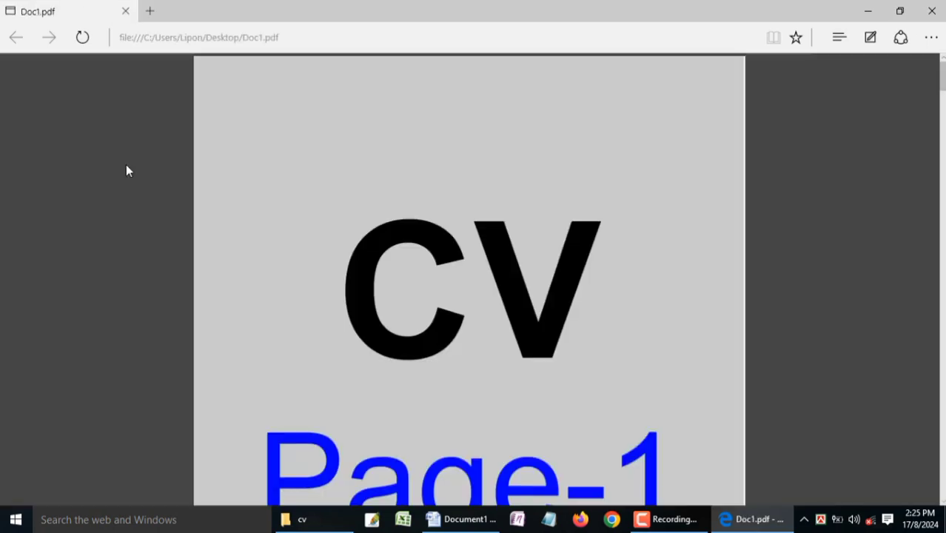
scroll(126, 170, "down", 8)
scroll(126, 170, "up", 8)
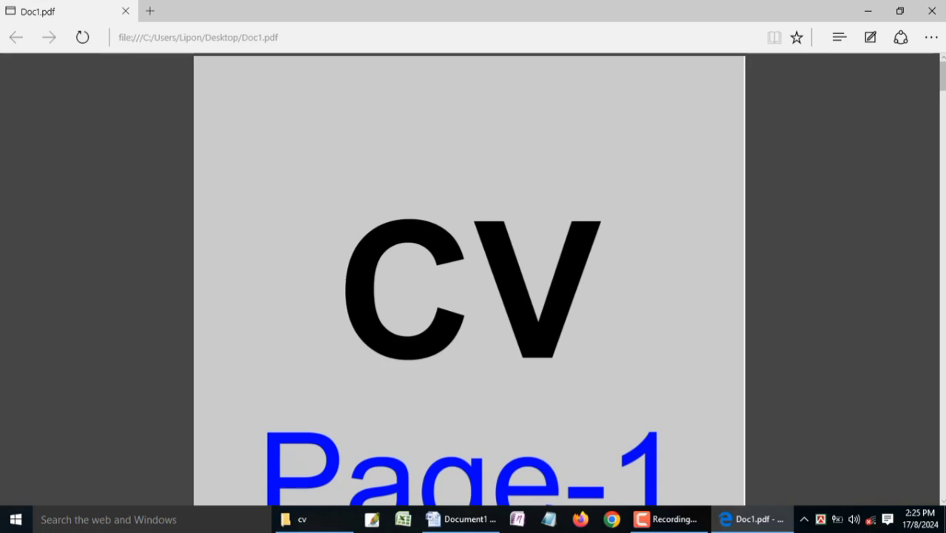
left_click_drag(943, 77, 942, 354)
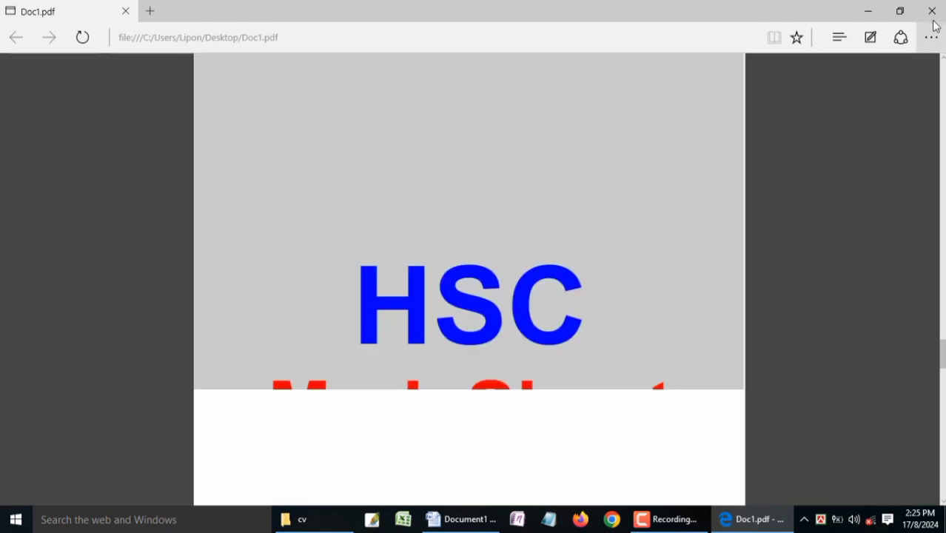
left_click(932, 10)
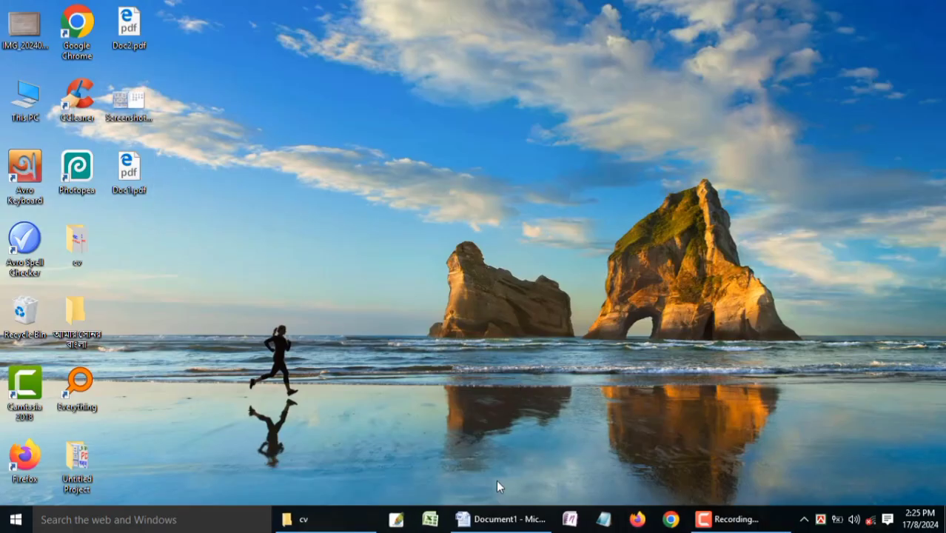
Step: Reopen Doc1.pdf to check its first pages, and compare them with the document in a maximized Word window
double_click(125, 173)
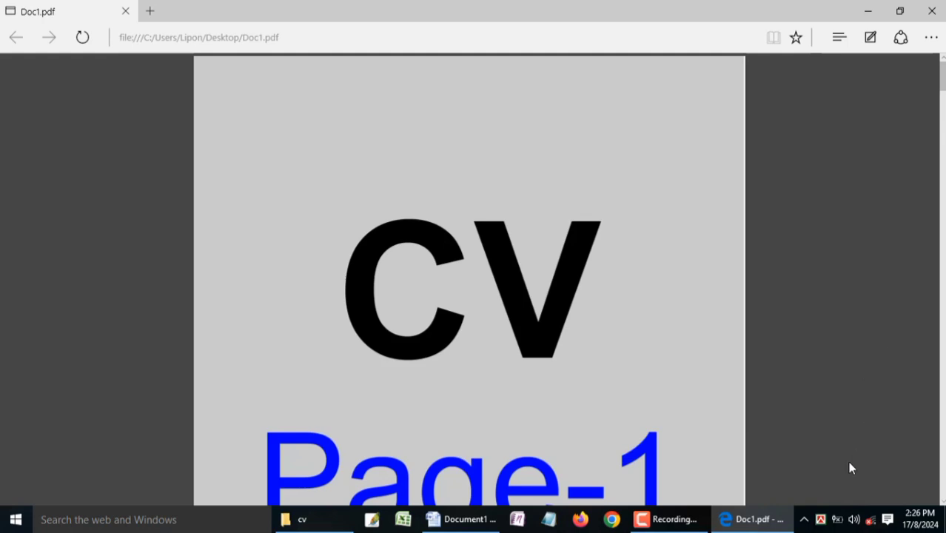
scroll(938, 78, "down", 9)
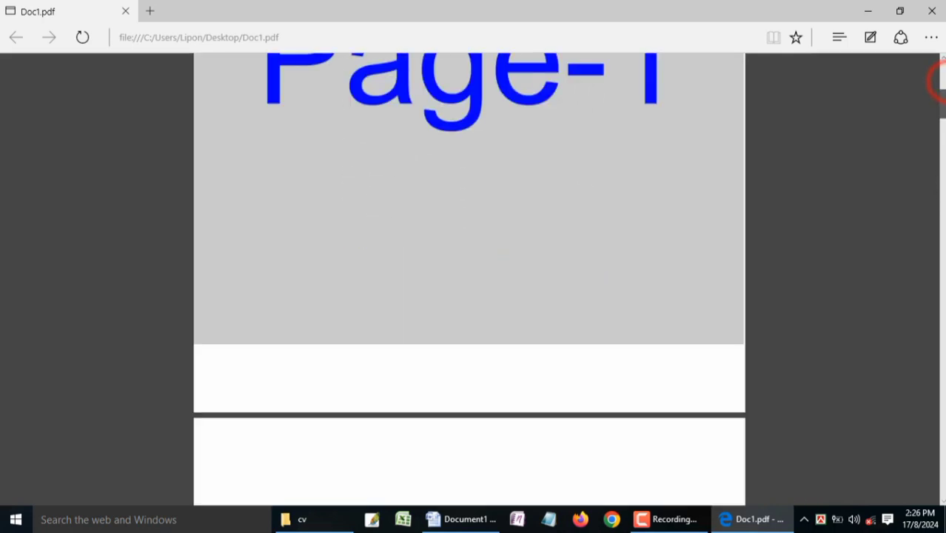
left_click(462, 519)
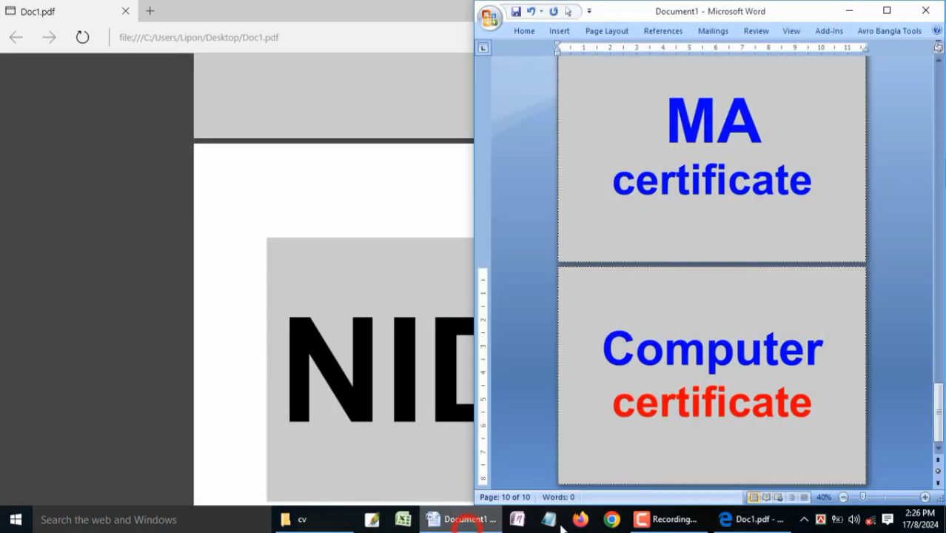
left_click(889, 10)
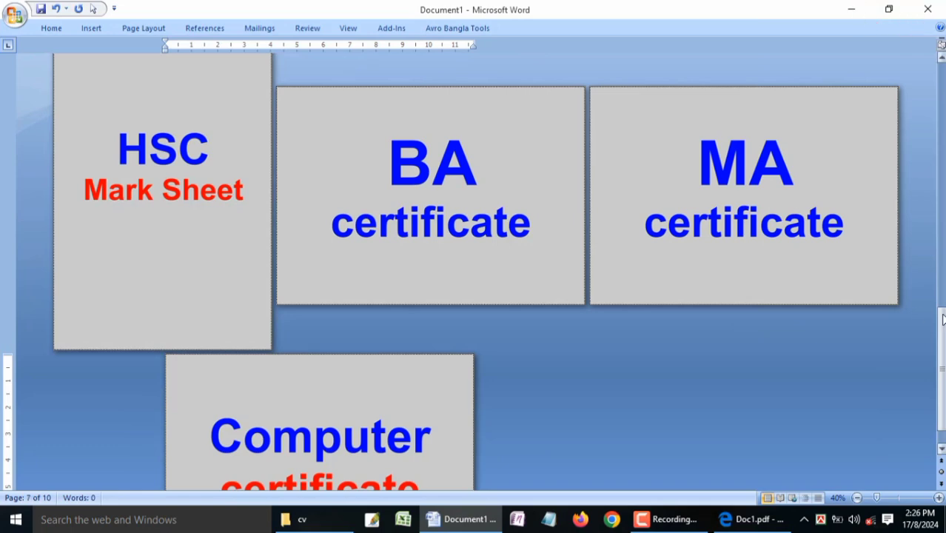
left_click_drag(943, 331, 851, 469)
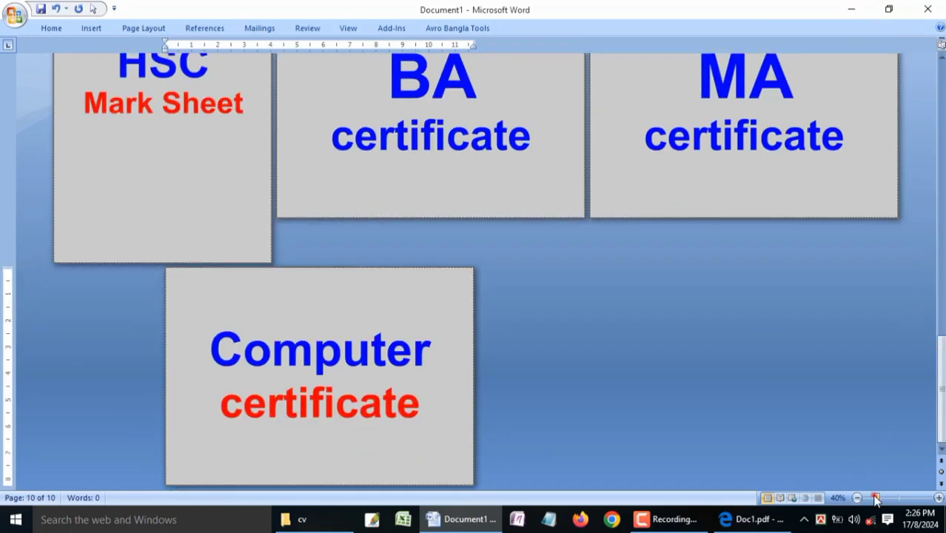
mouse_move(874, 500)
left_mouse_down()
mouse_move(859, 500)
mouse_move(876, 500)
left_mouse_up()
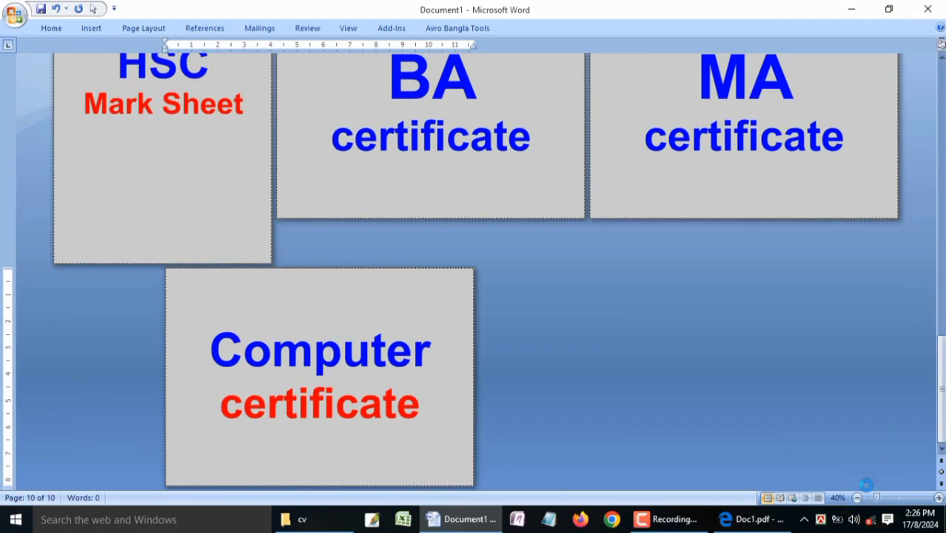
Step: Examine the last pages in Print Preview with the two-page view and a smaller zoom, and return to the document's first pages
key("ctrl+F2")
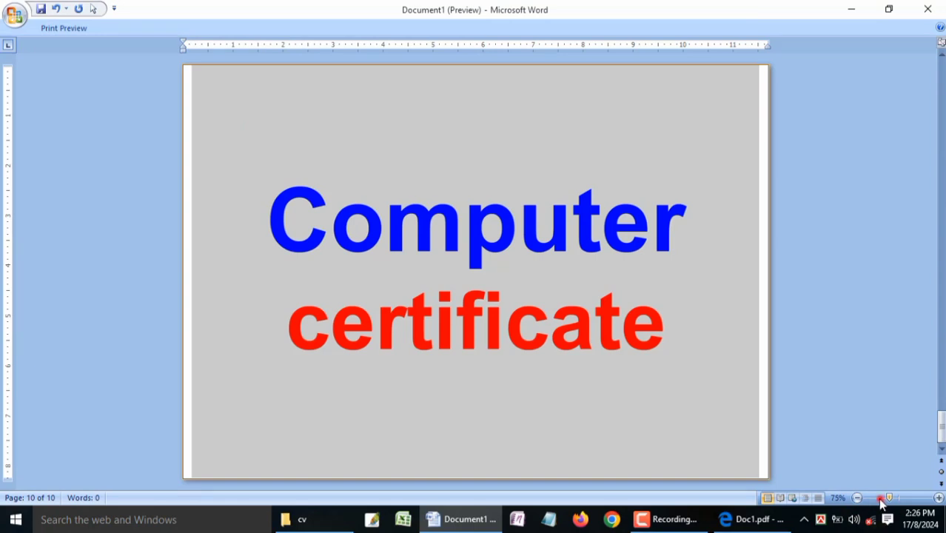
left_click(880, 499)
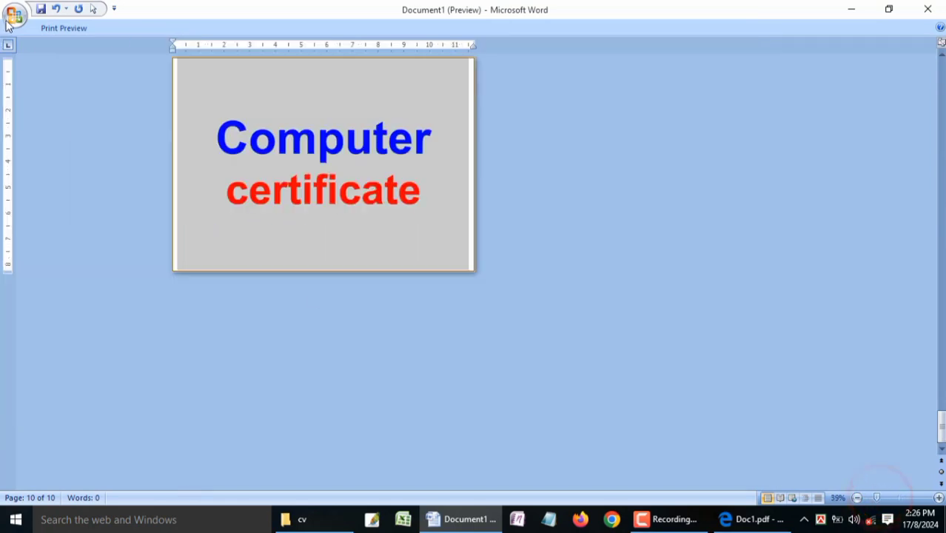
left_click(46, 28)
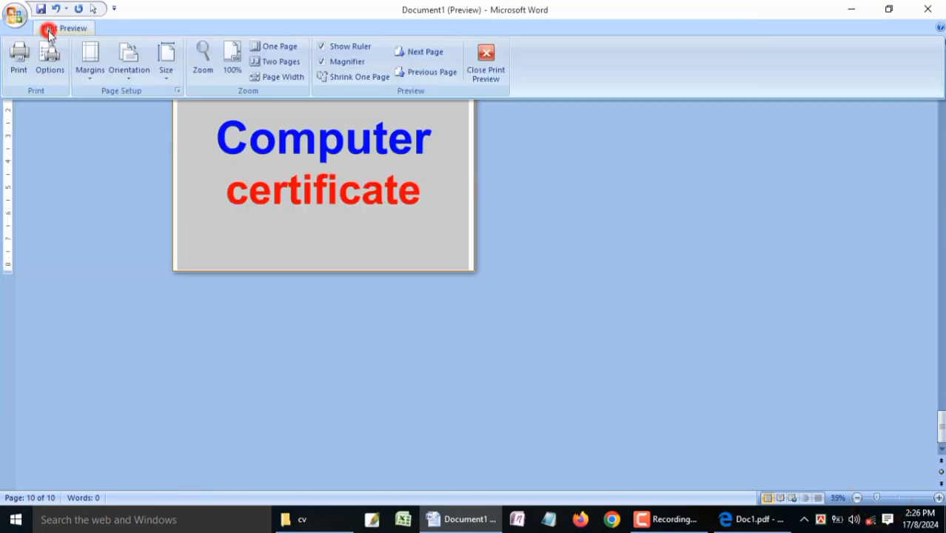
left_click(280, 63)
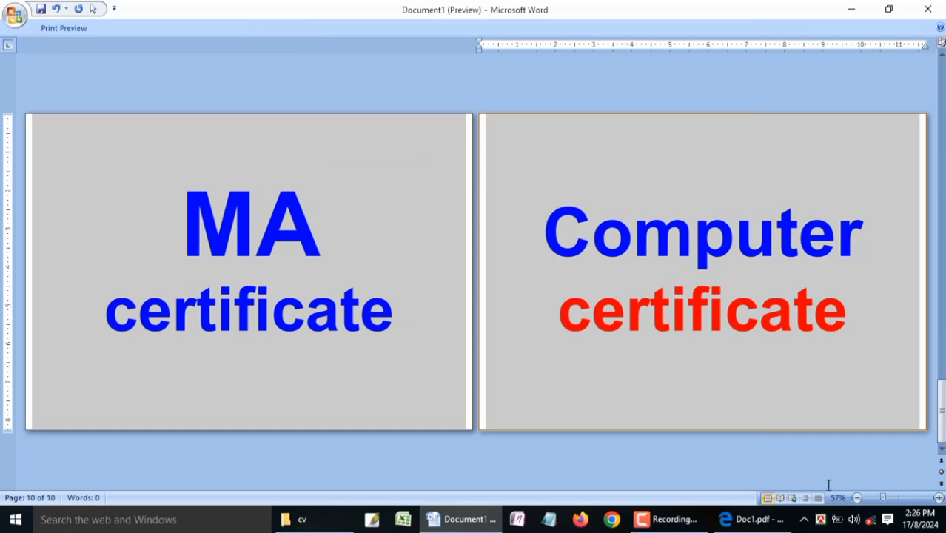
left_click(877, 500)
left_click(876, 500)
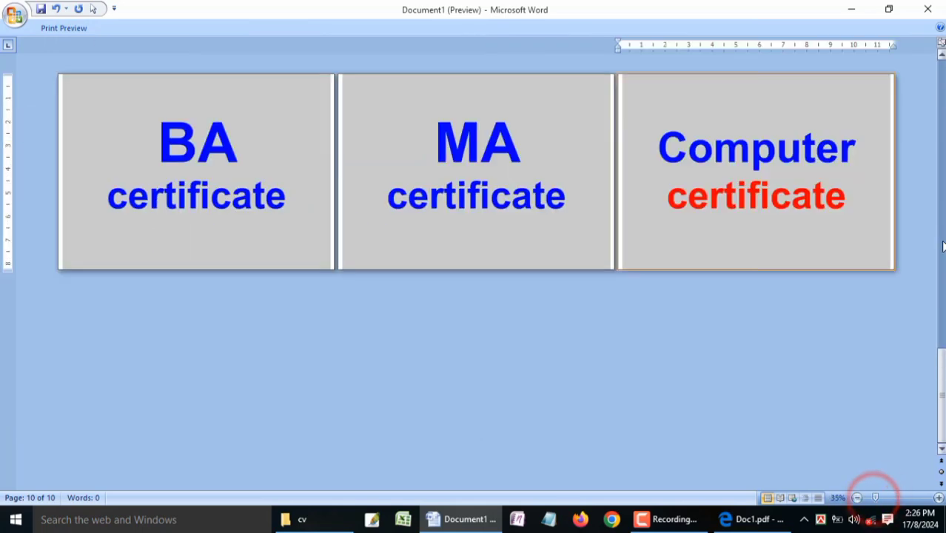
key("Escape")
left_click(943, 348)
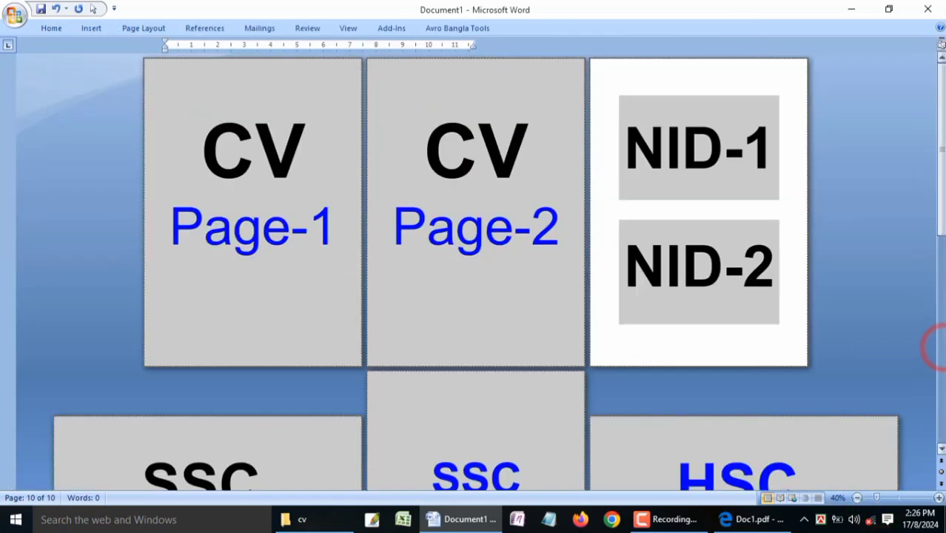